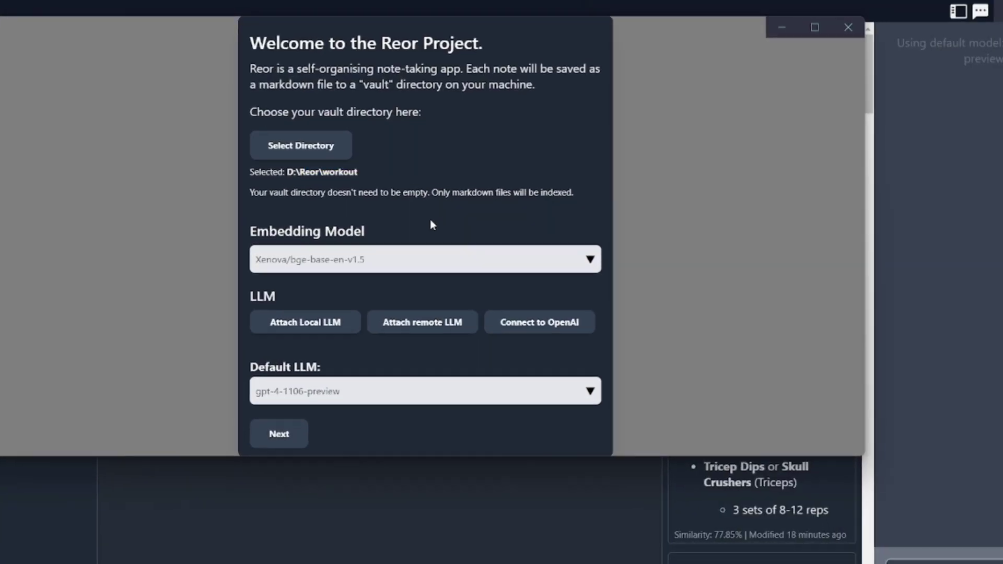
# Step: In the welcome dialog, review the embedding model choices, the remote LLM setup, and the default LLM list
pyautogui.click(497, 298)
pyautogui.click(601, 249)
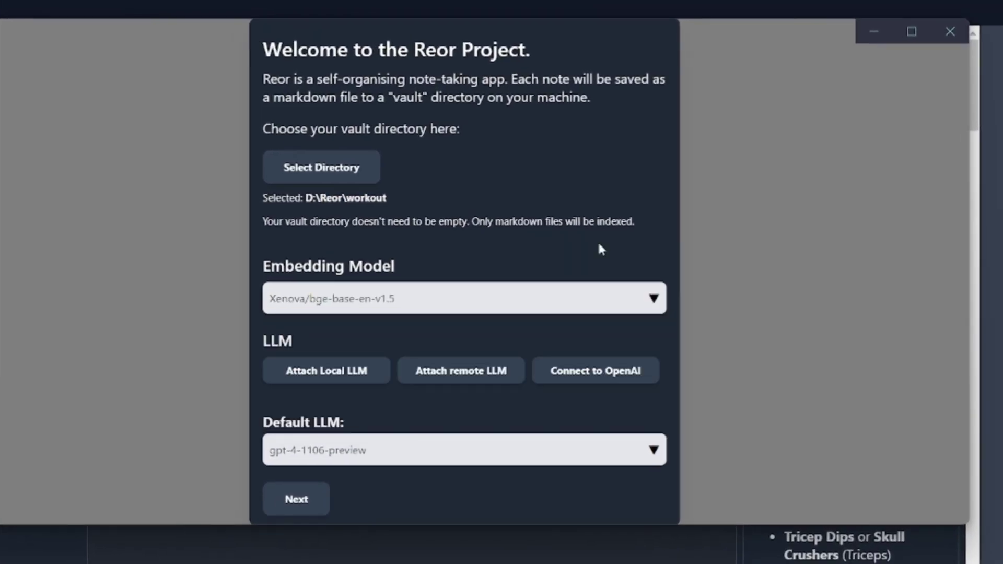
pyautogui.click(460, 372)
pyautogui.click(640, 53)
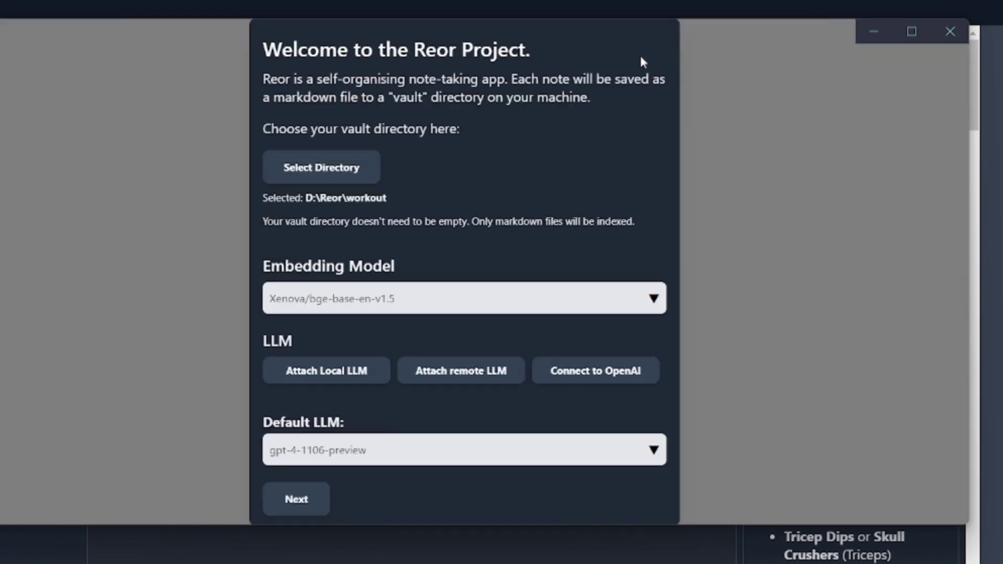
pyautogui.click(559, 450)
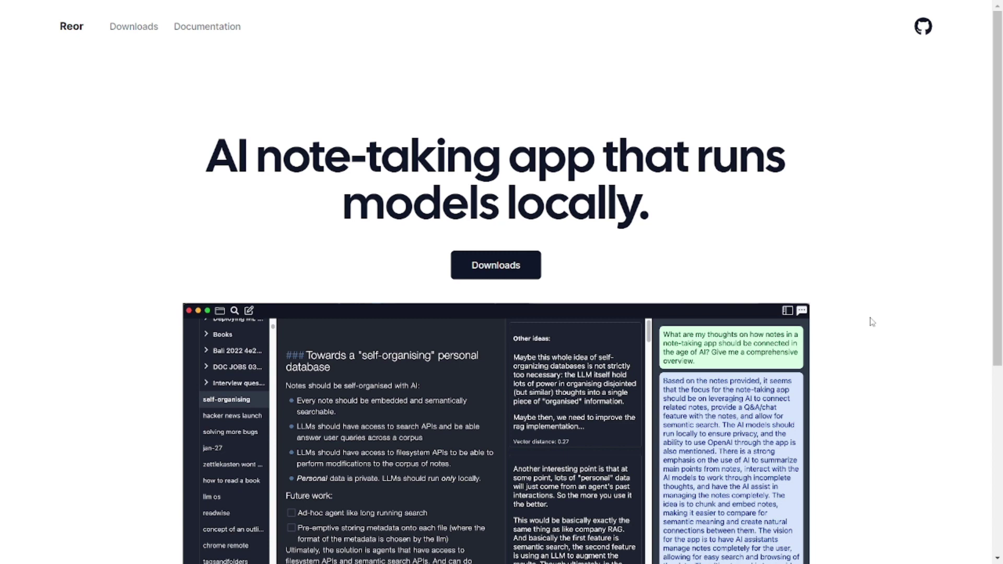
# Step: Go to the Reor downloads page from the homepage
pyautogui.click(510, 266)
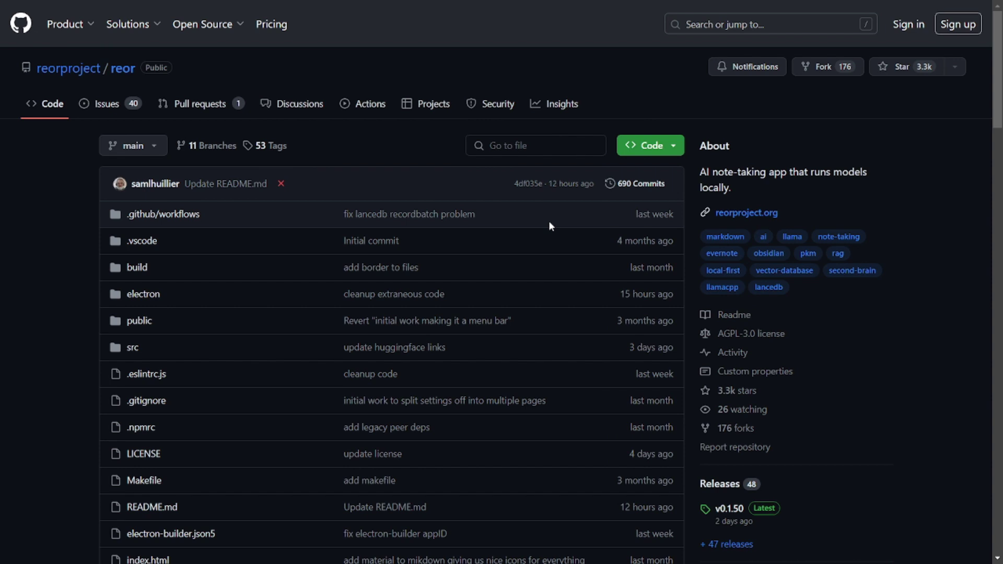
# Step: Copy the reor git clone command from the README's Building from source section
pyautogui.scroll(-20, 550, 223)
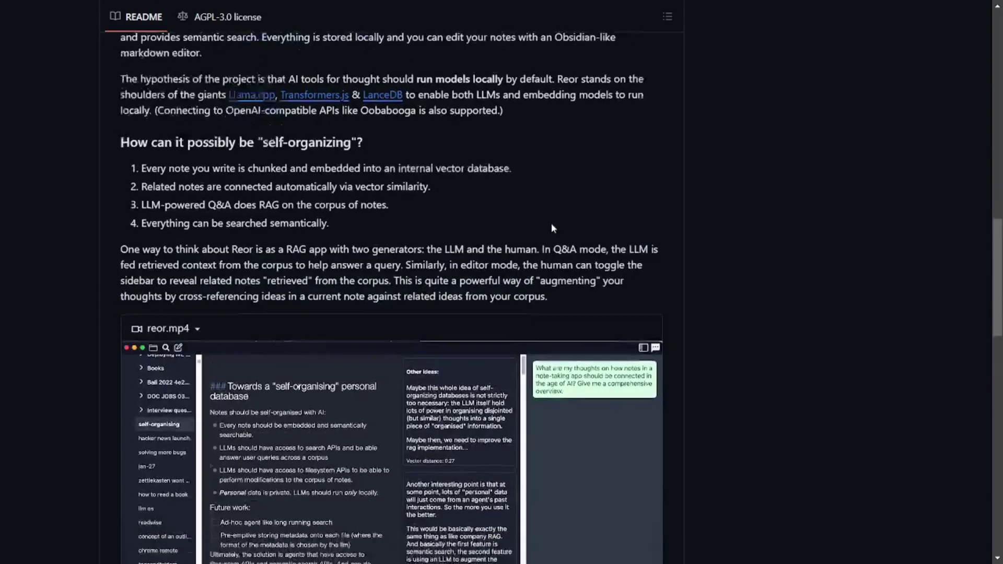
pyautogui.scroll(-4, 551, 224)
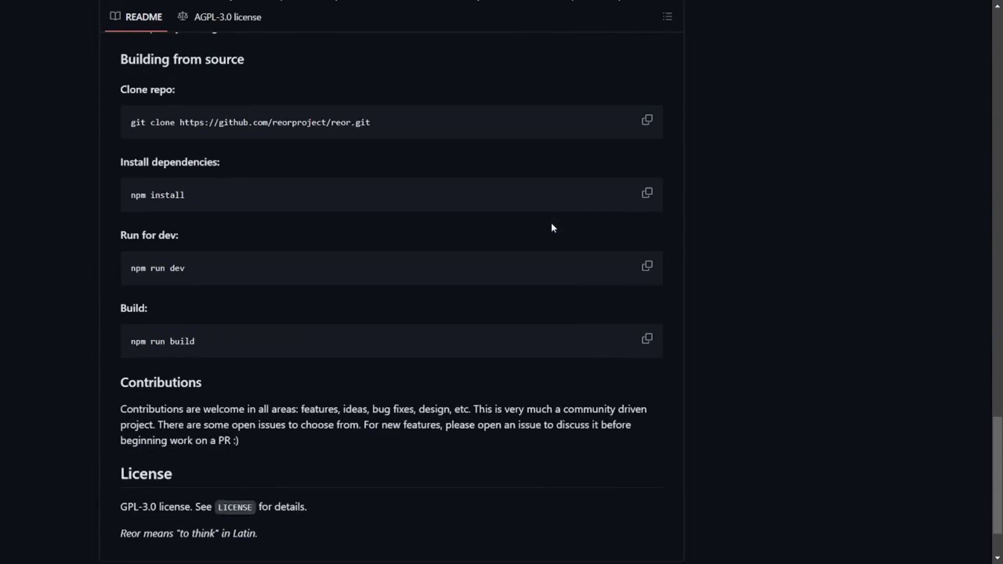
pyautogui.scroll(1, 550, 225)
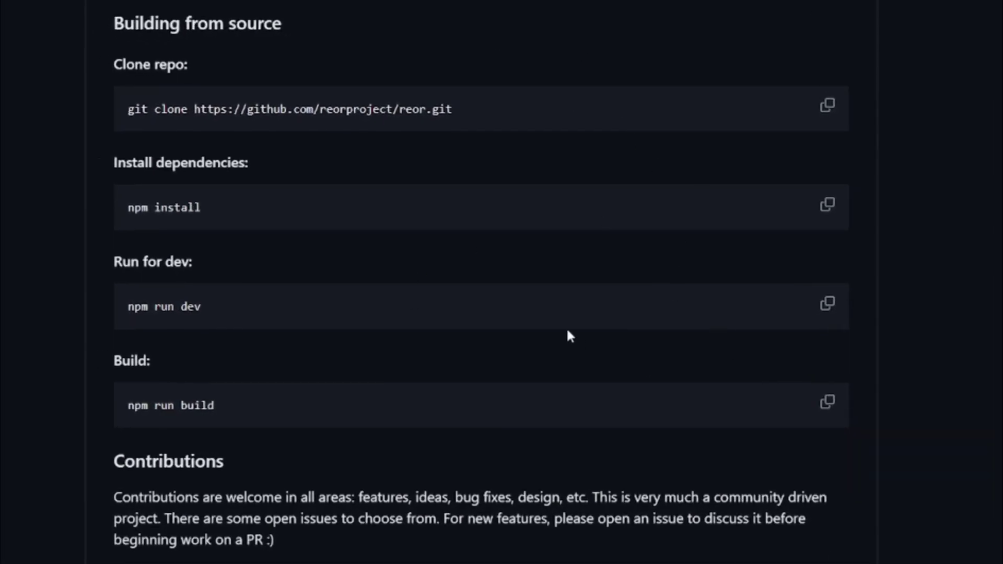
pyautogui.click(828, 106)
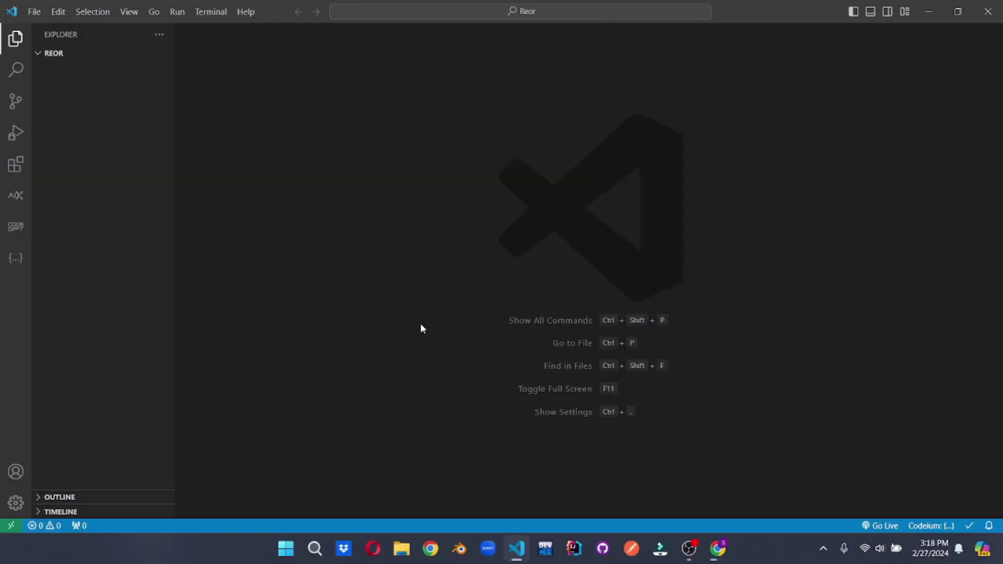
# Step: Clone the reor repository from a new integrated terminal
pyautogui.hotkey('ctrl', '`')
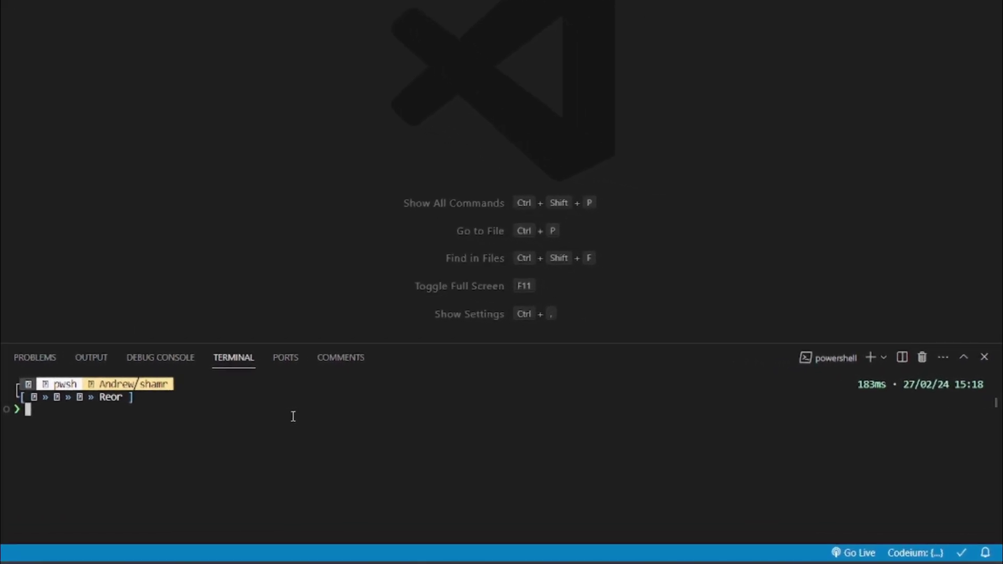
pyautogui.hotkey('ctrl', 'v')
pyautogui.press('Return')
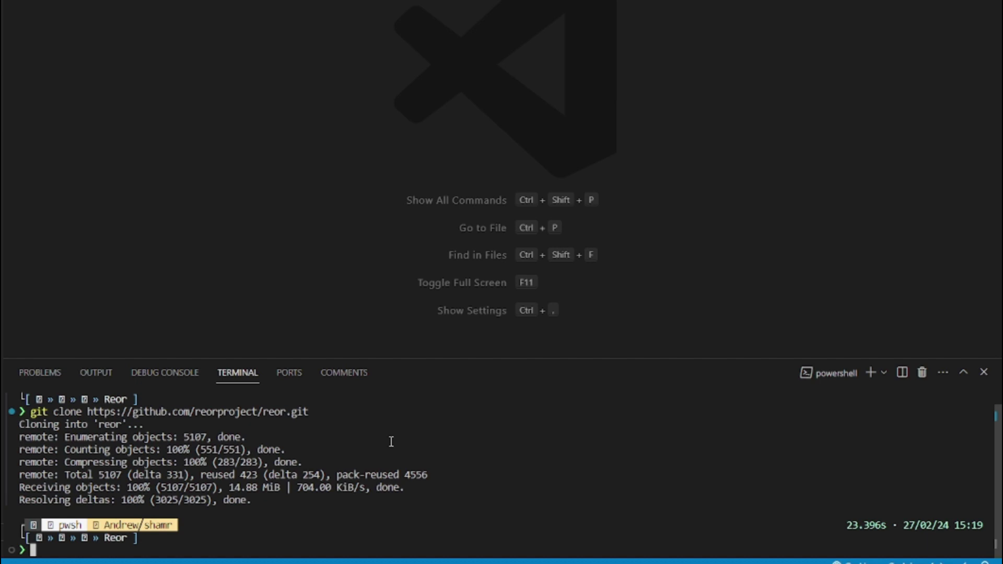
# Step: Move into the reor folder and run npm install to install its dependencies
pyautogui.write('cd reor')
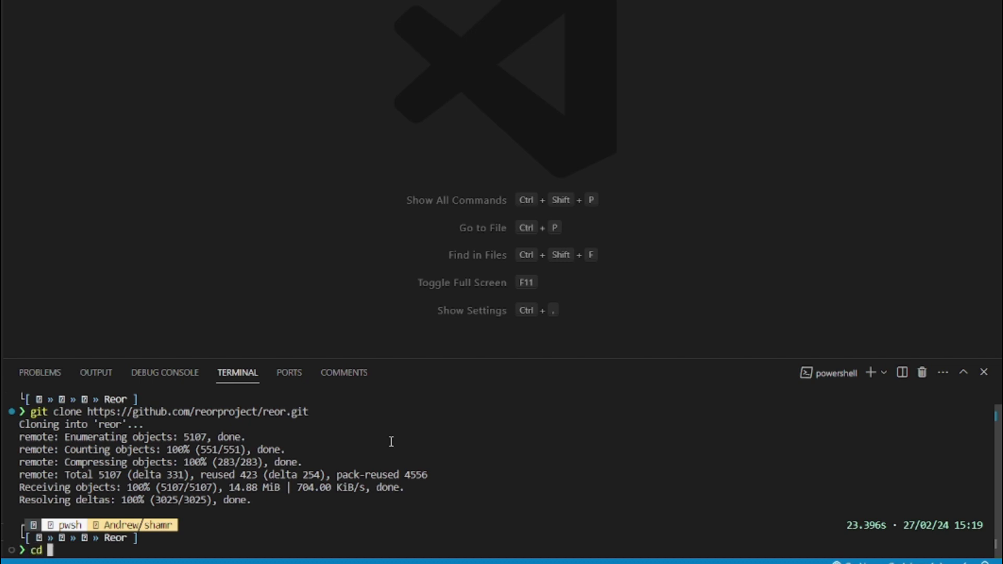
pyautogui.press('Return')
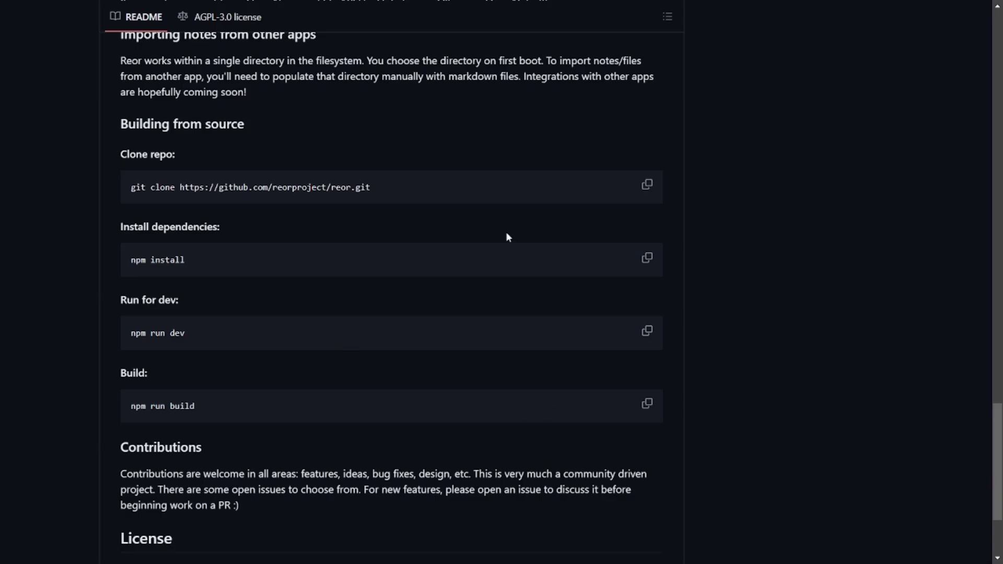
pyautogui.click(646, 259)
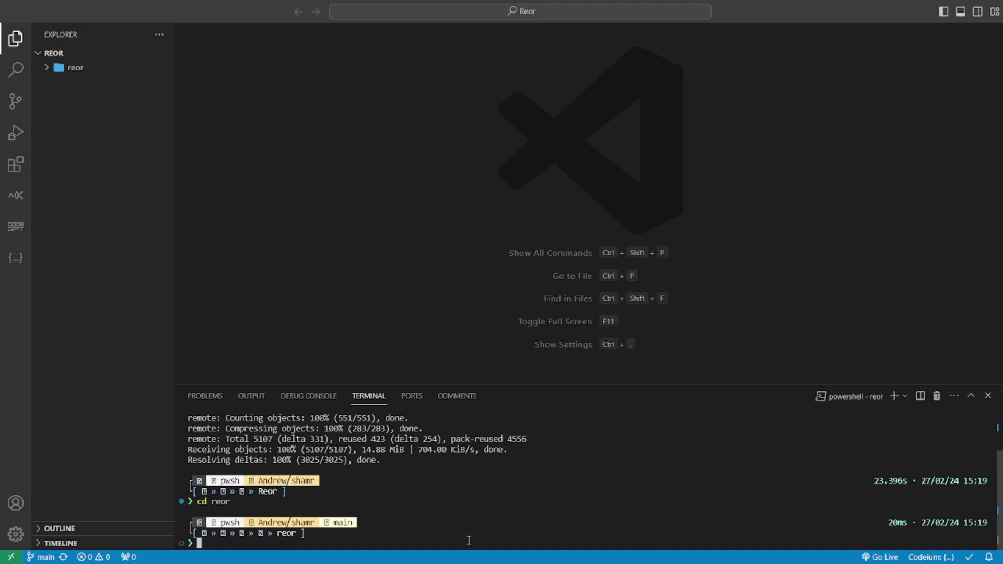
pyautogui.hotkey('ctrl', 'v')
pyautogui.press('Return')
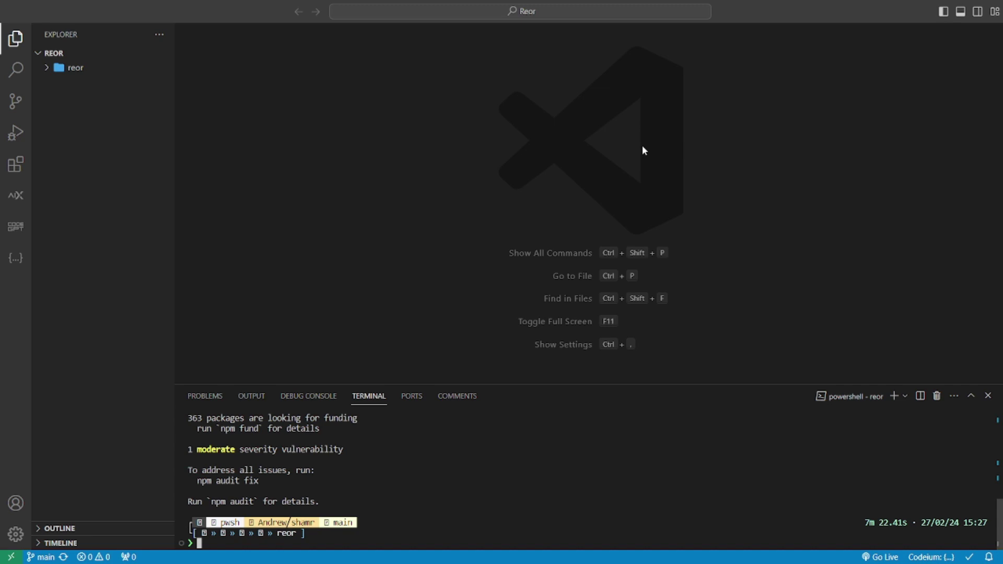
# Step: Expand the reor folder in Explorer, with node_modules expanded and collapsed again, and refocus the terminal
pyautogui.click(49, 68)
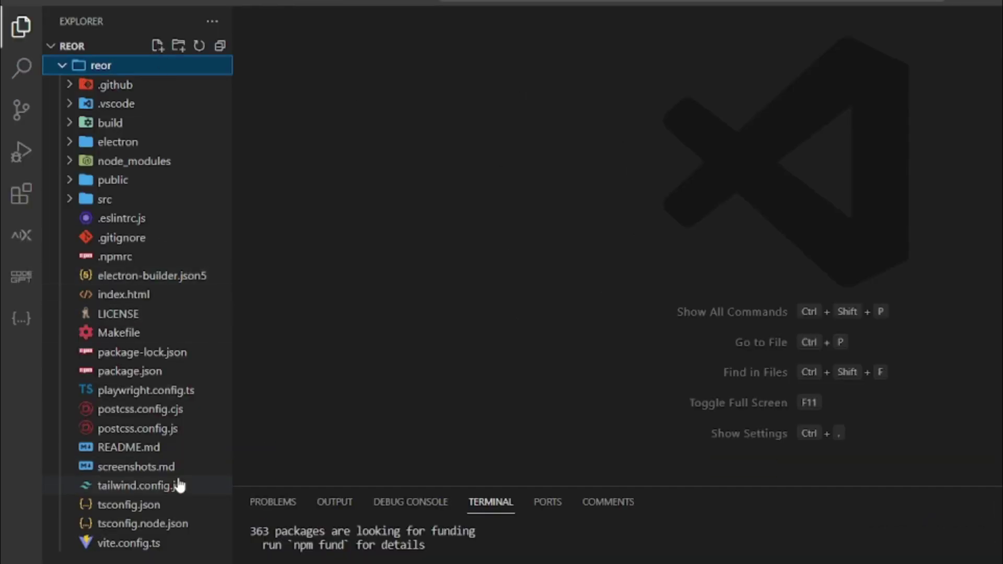
pyautogui.click(120, 161)
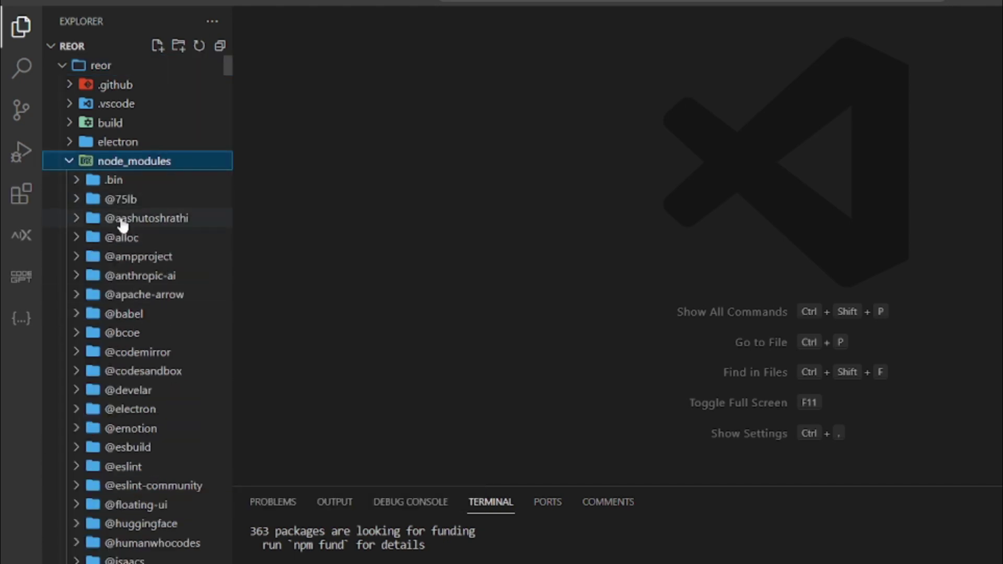
pyautogui.click(80, 166)
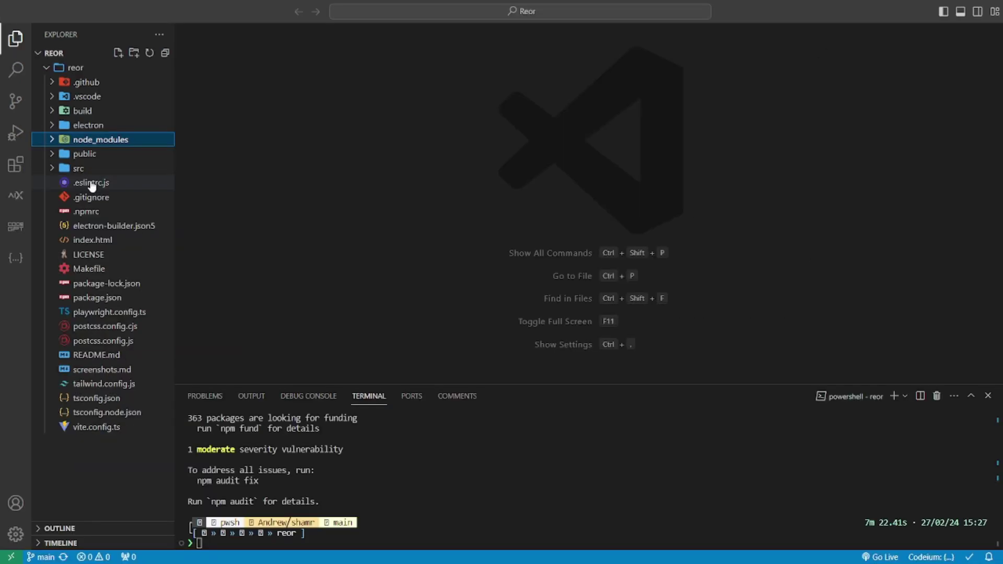
pyautogui.click(395, 540)
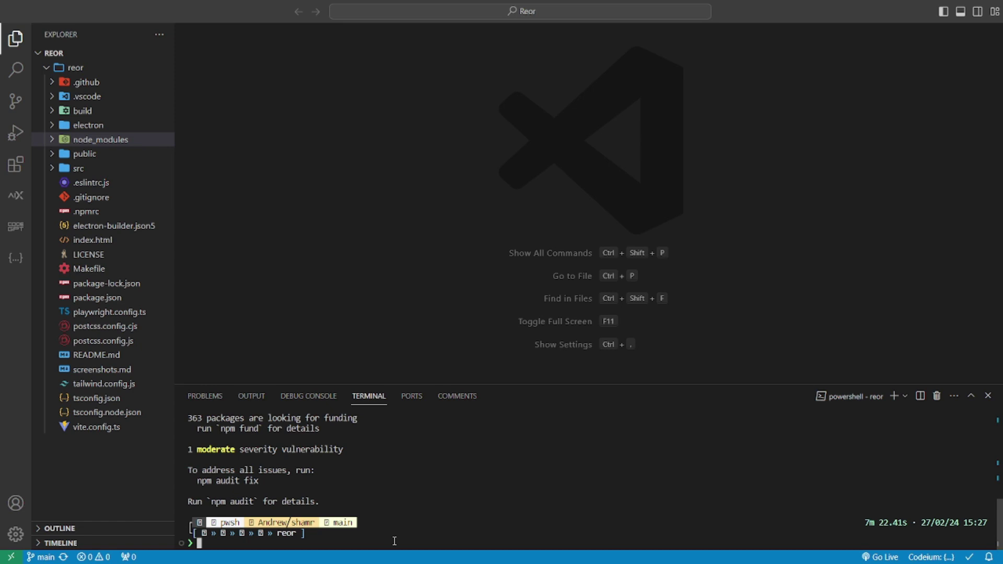
# Step: Run npm run dev in the terminal to launch the Reor development build
pyautogui.write('n')
pyautogui.write('run dev')
pyautogui.press('Return')
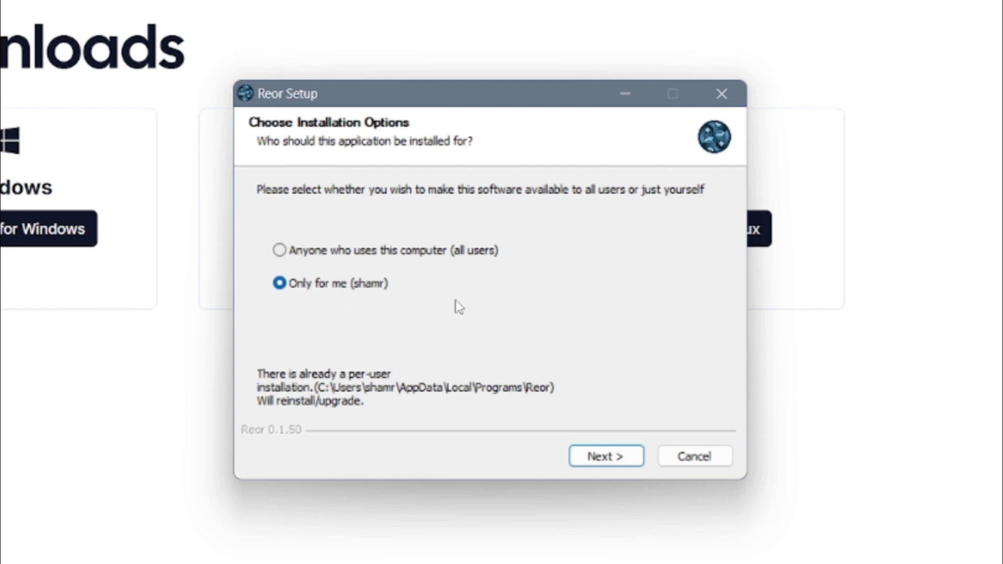
# Step: Advance Reor Setup to the install location page and cancel the installation
pyautogui.click(608, 454)
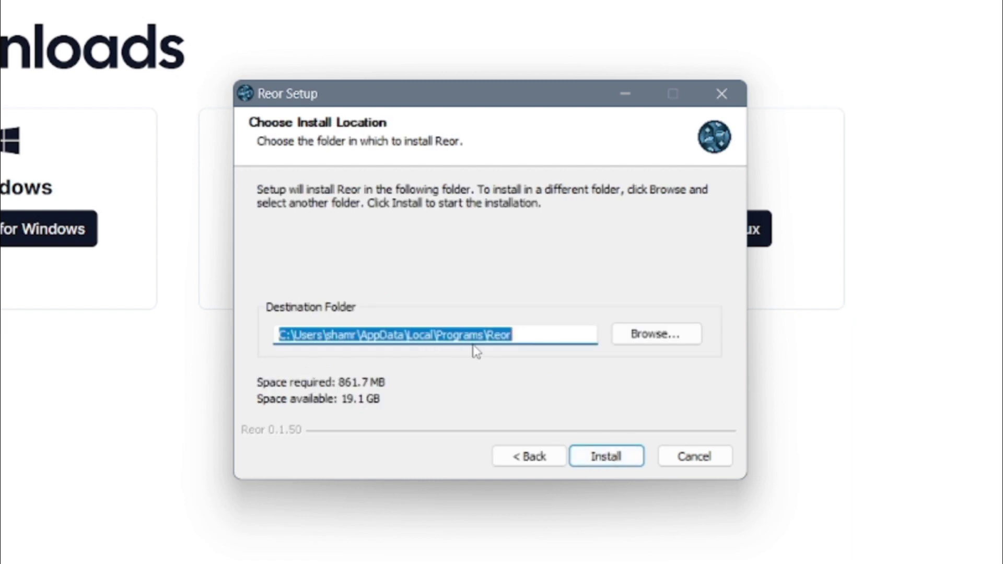
pyautogui.click(533, 336)
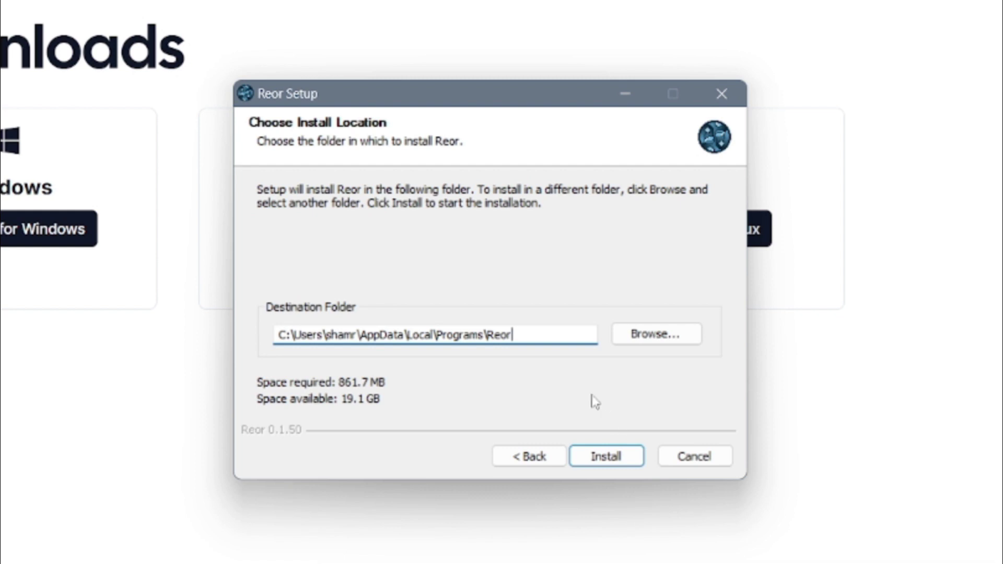
pyautogui.click(670, 460)
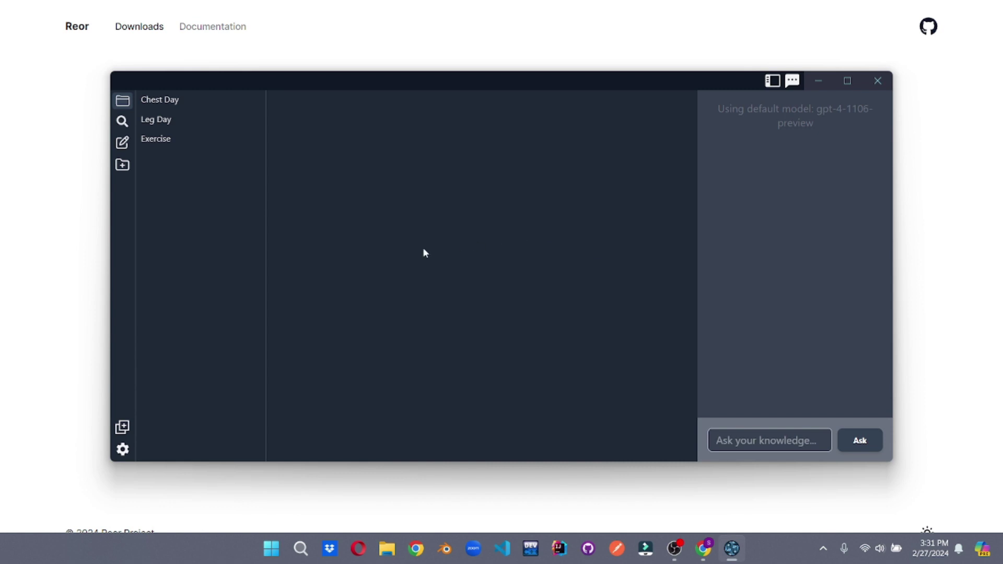
# Step: Open Chest Day, Leg Day, then the Exercise note, and maximize the Reor window
pyautogui.click(174, 102)
pyautogui.click(167, 119)
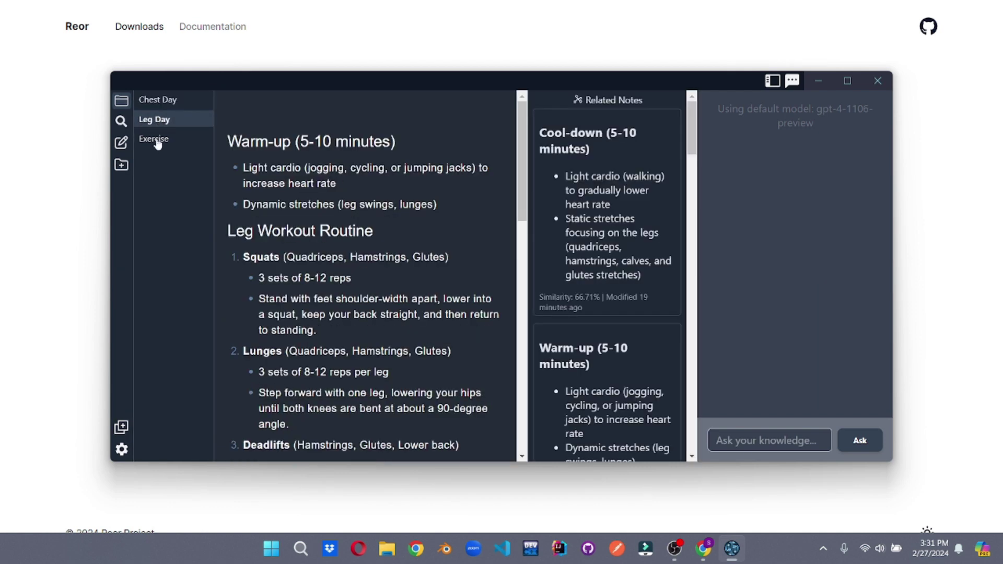
pyautogui.click(158, 139)
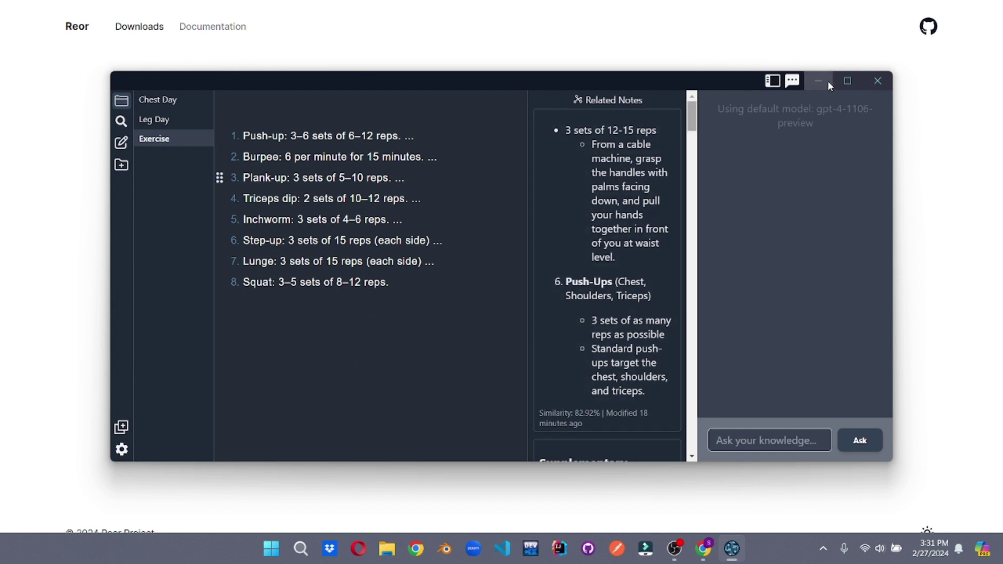
pyautogui.click(847, 81)
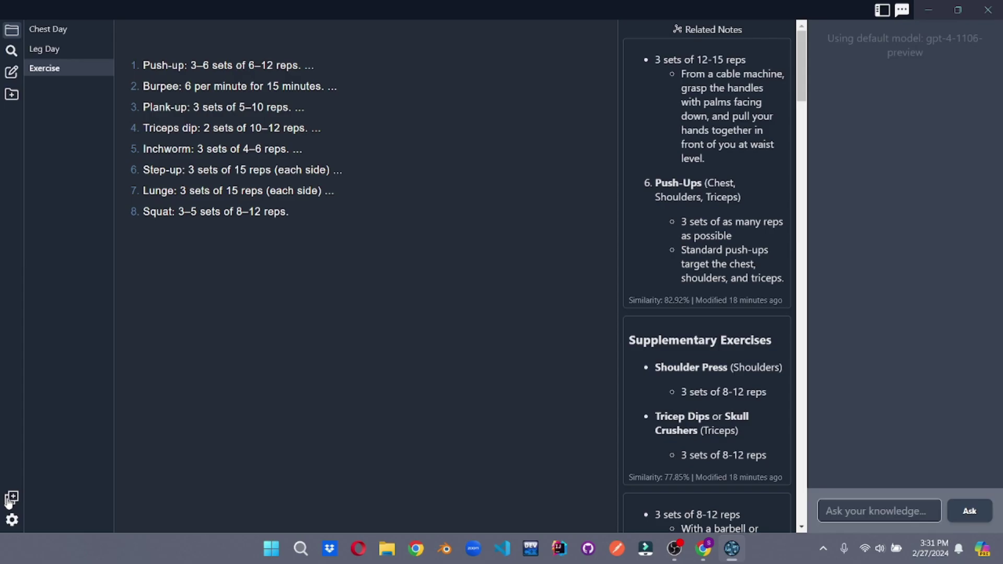
pyautogui.click(10, 499)
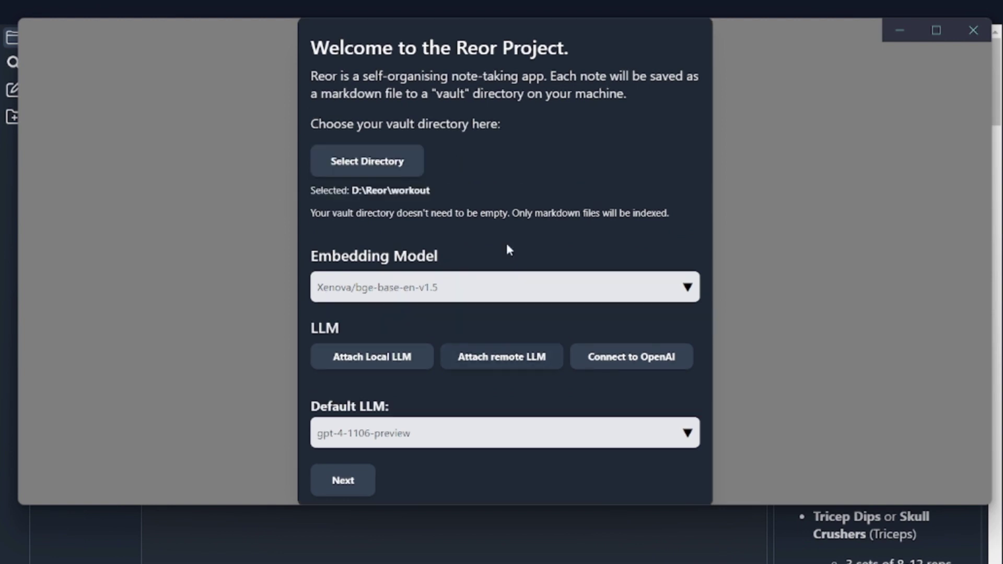
pyautogui.moveTo(431, 191); pyautogui.dragTo(371, 192)
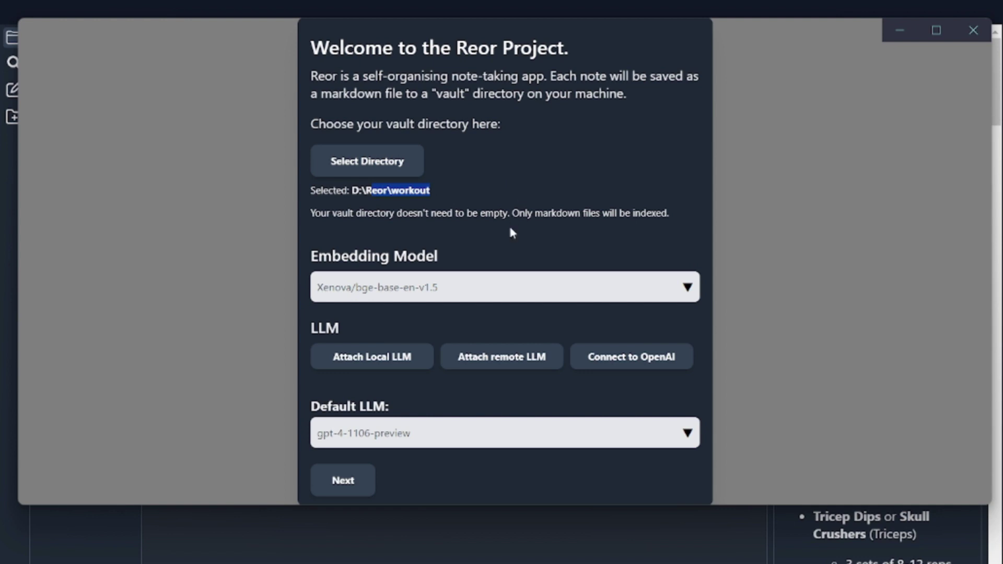
pyautogui.click(510, 241)
pyautogui.click(538, 287)
pyautogui.click(538, 287)
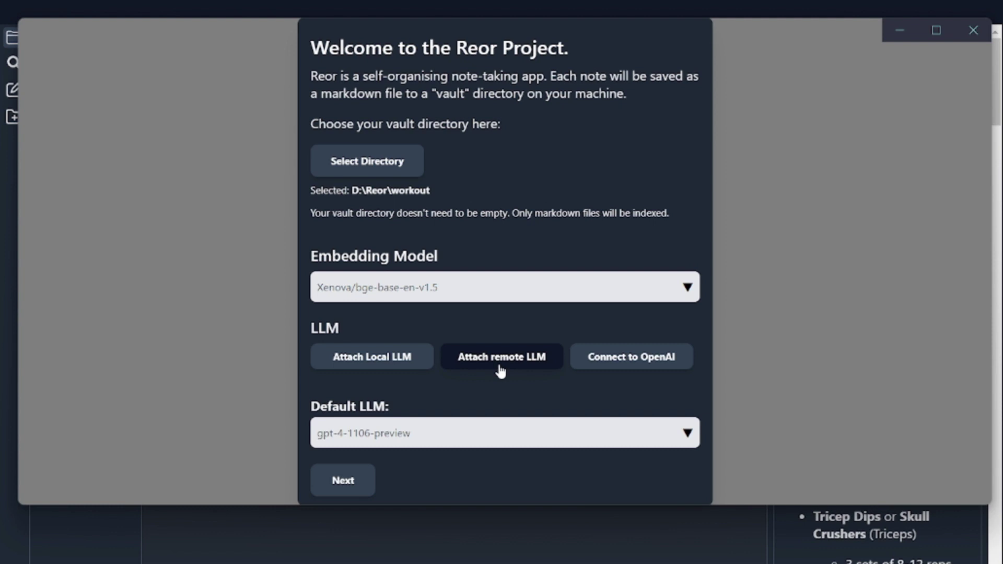
pyautogui.click(500, 369)
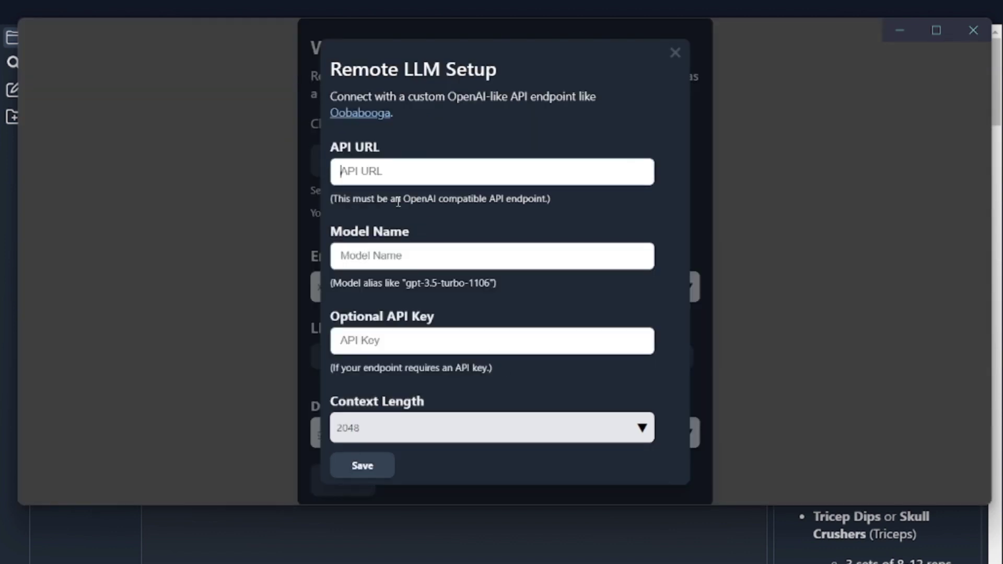
pyautogui.click(351, 256)
pyautogui.click(389, 343)
pyautogui.click(675, 53)
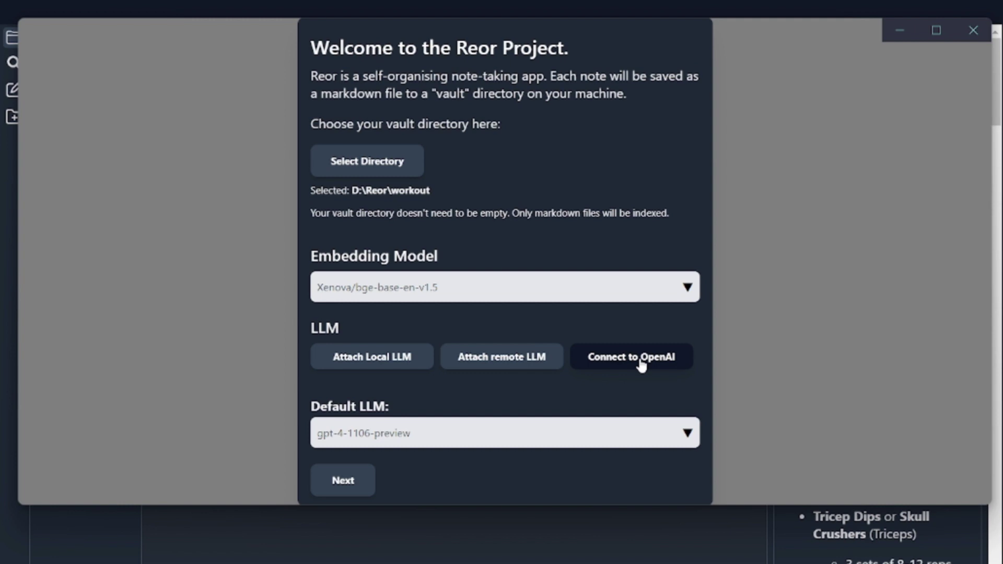
pyautogui.click(628, 445)
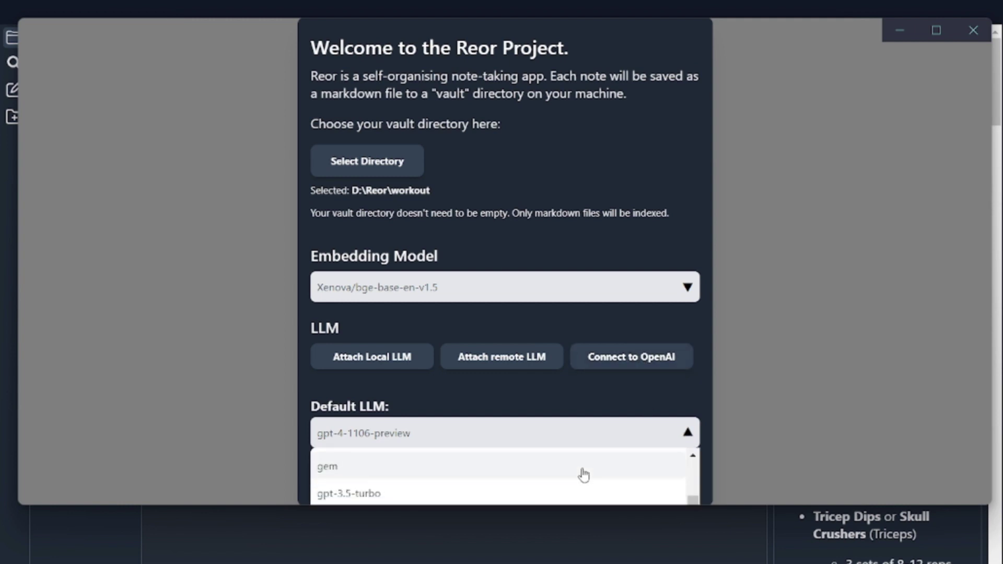
pyautogui.scroll(2, 584, 474)
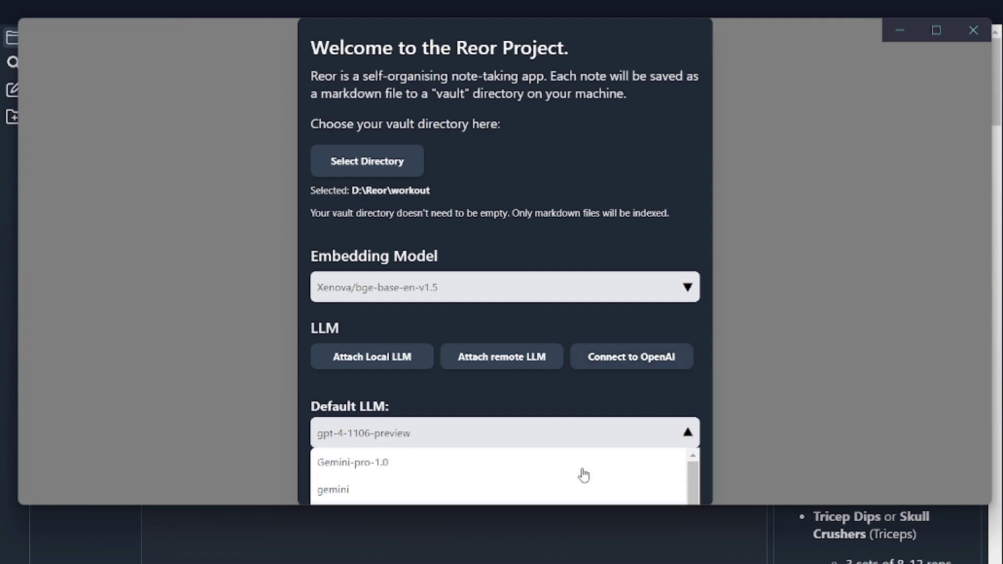
pyautogui.click(575, 442)
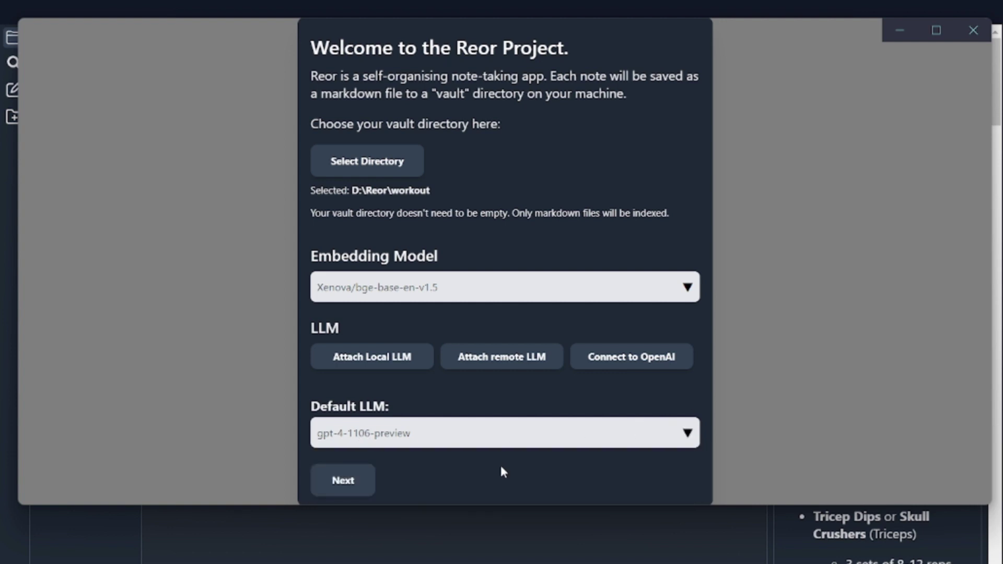
pyautogui.click(661, 367)
pyautogui.click(424, 257)
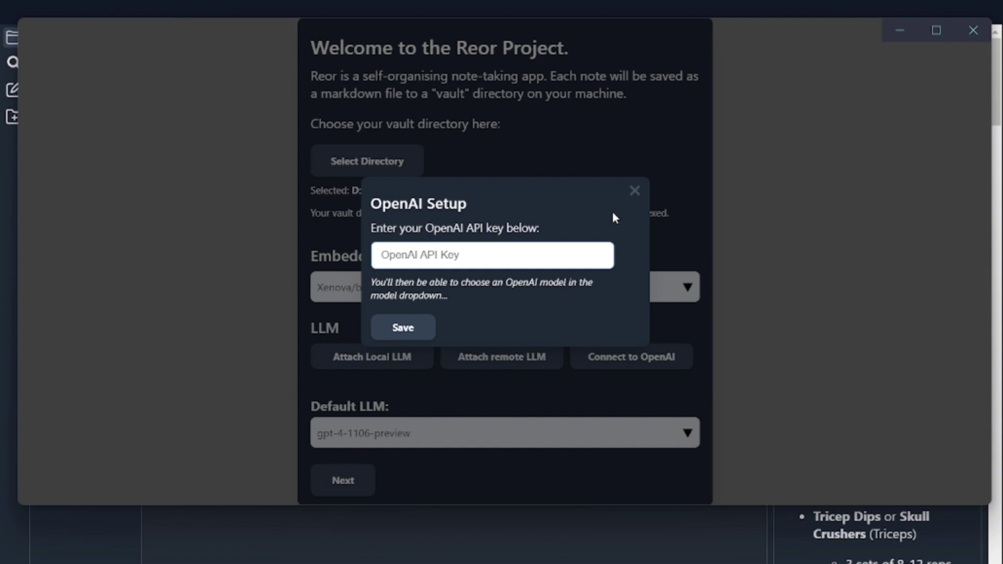
pyautogui.click(631, 192)
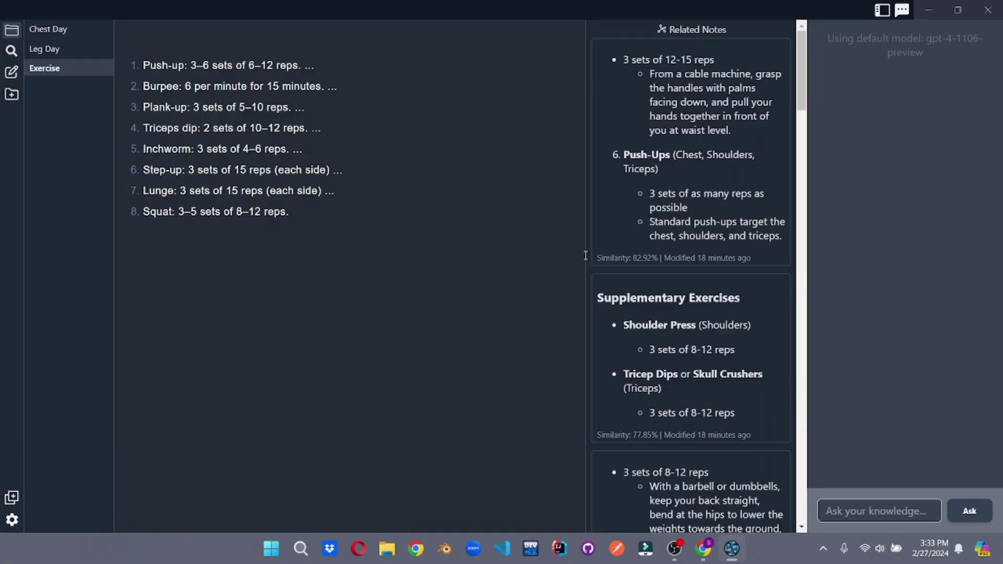
# Step: Widen the Related Notes panel and place the cursor in the note and the chat box
pyautogui.moveTo(590, 250); pyautogui.dragTo(582, 256)
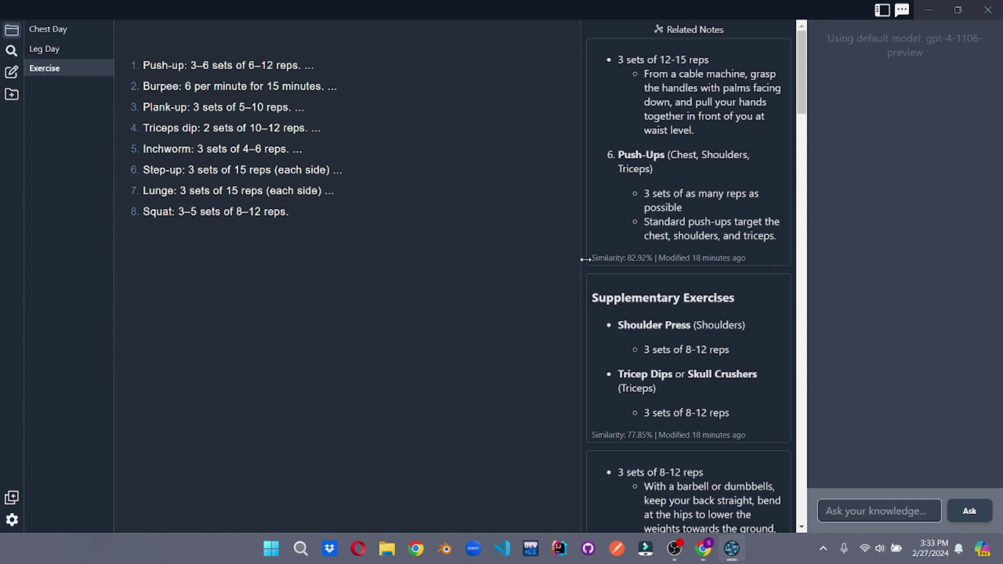
pyautogui.click(424, 214)
pyautogui.click(865, 512)
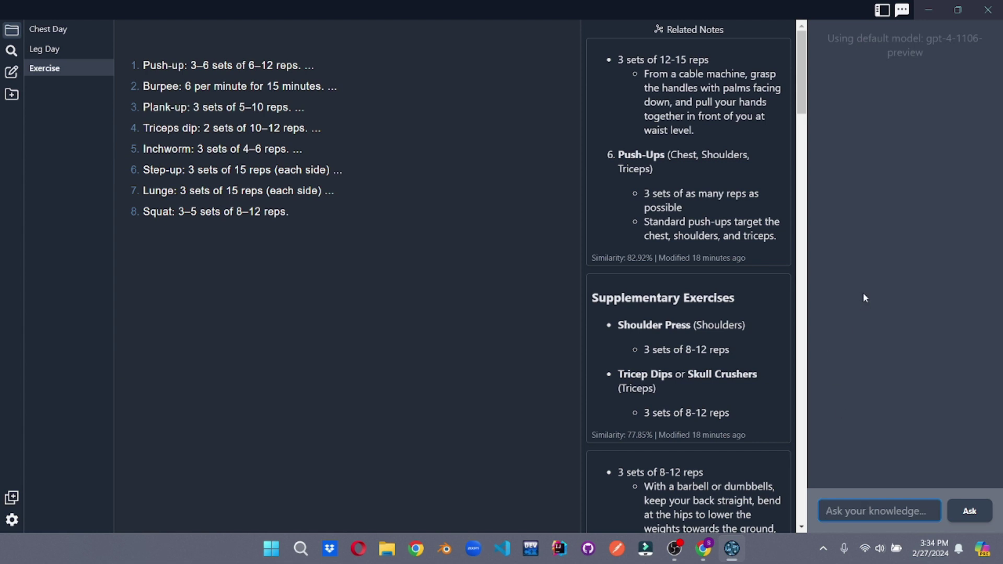
# Step: Hide and re-show the chat panel and the Related Notes panel
pyautogui.click(902, 10)
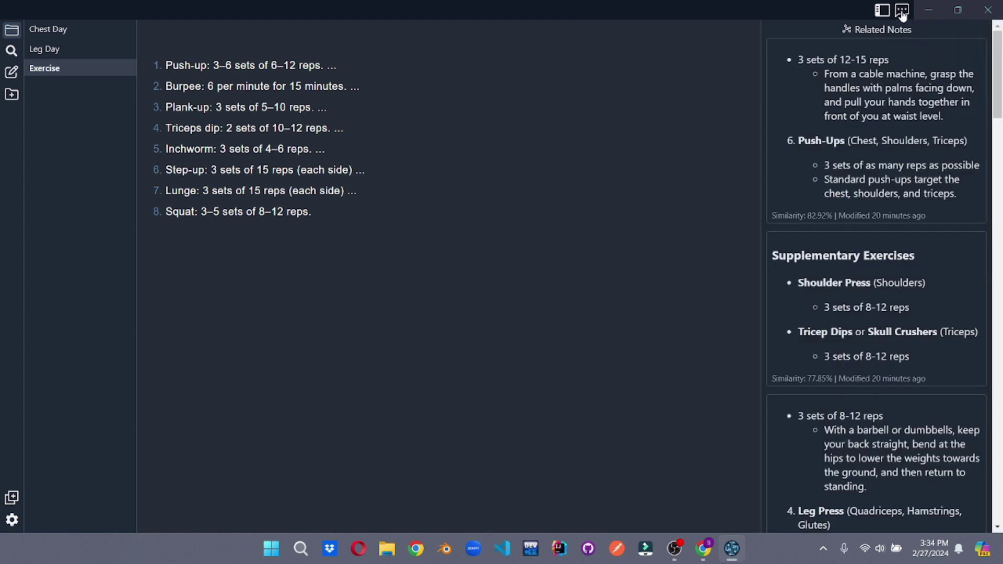
pyautogui.click(902, 9)
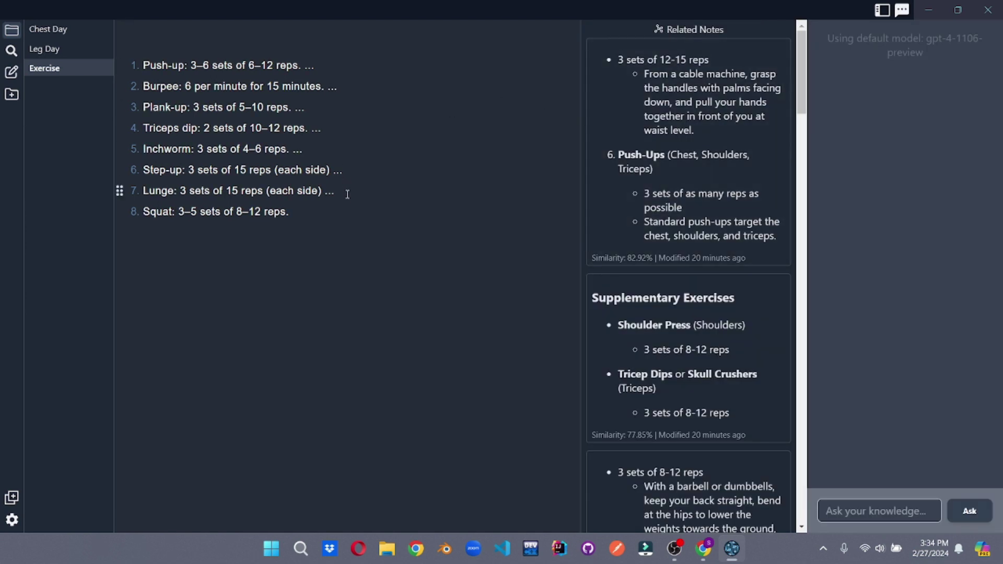
pyautogui.scroll(-4, 675, 172)
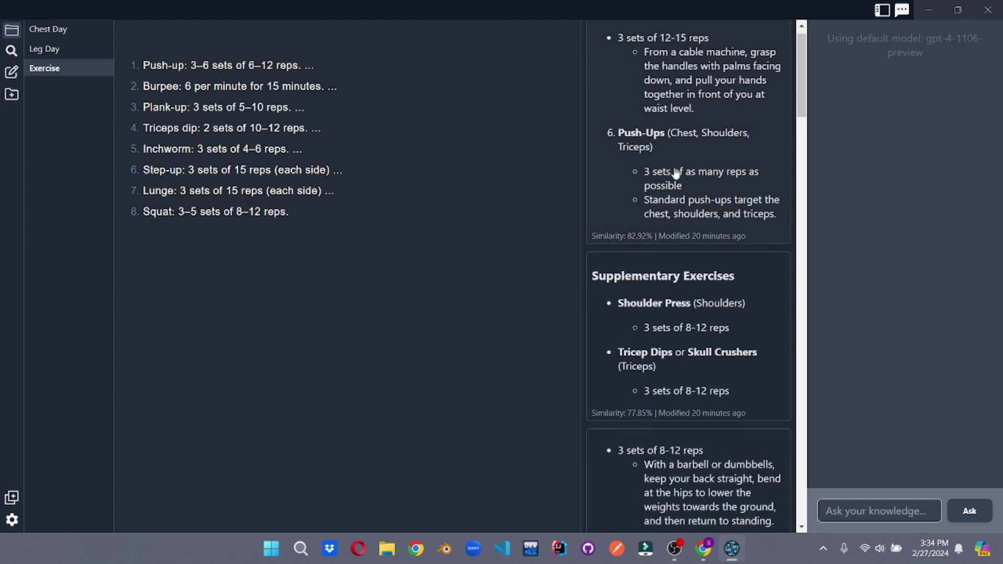
pyautogui.scroll(5, 672, 173)
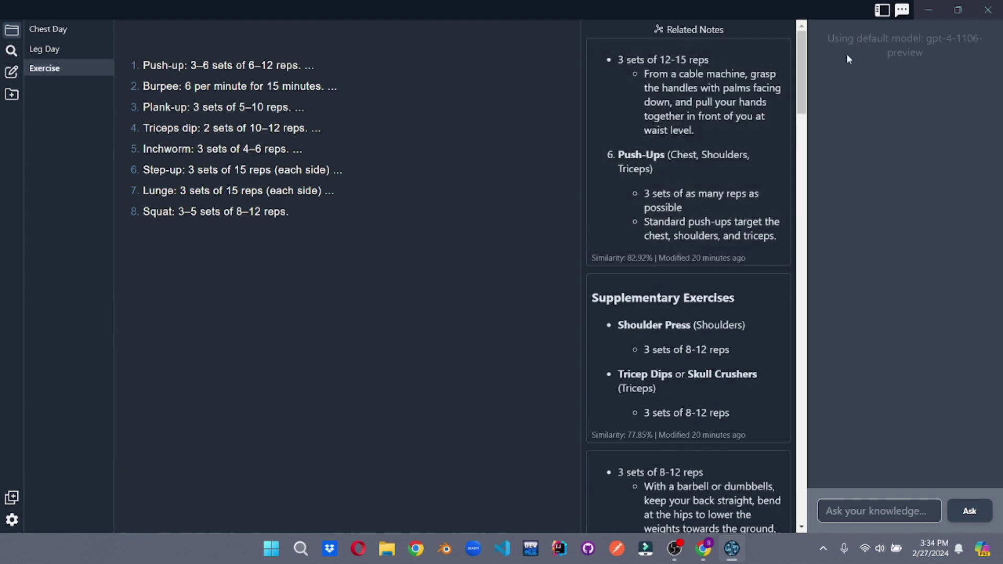
pyautogui.click(882, 11)
pyautogui.click(882, 12)
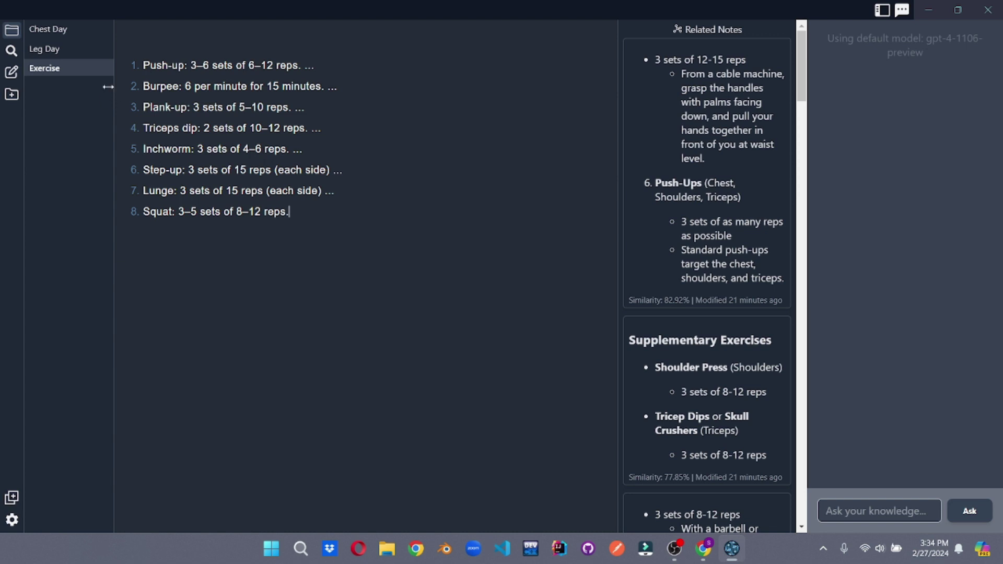
# Step: Switch between the Leg Day and Exercise notes, ending on Leg Day
pyautogui.click(44, 51)
pyautogui.click(61, 66)
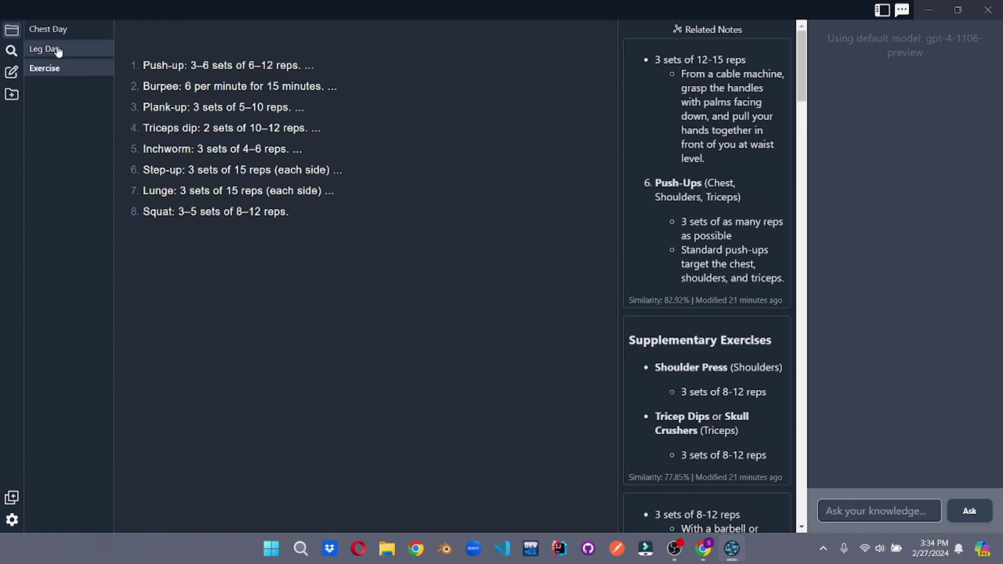
pyautogui.click(57, 48)
# Step: Open Chest Day and semantic search, then create a new note named 'chest day 1'
pyautogui.click(59, 35)
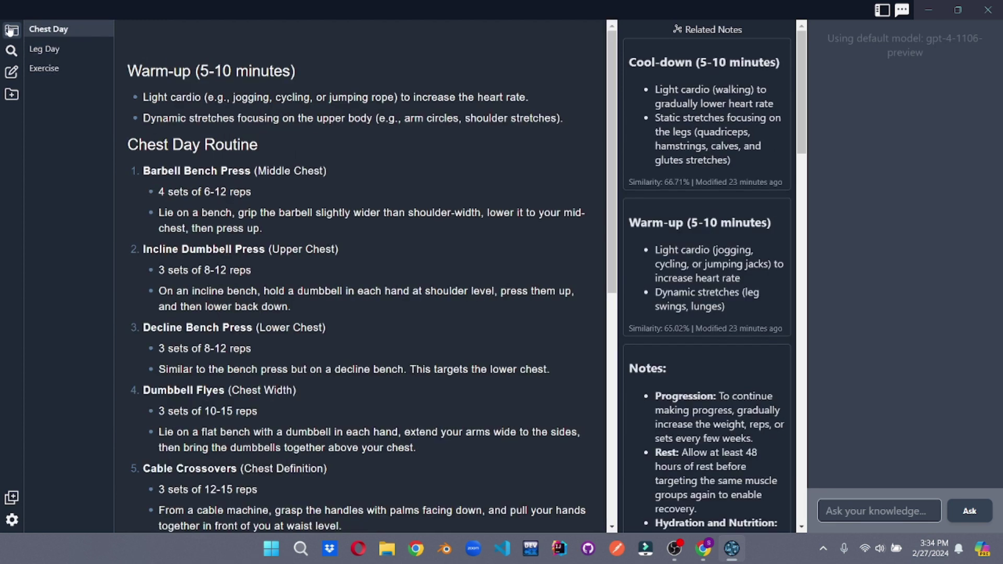
pyautogui.click(11, 50)
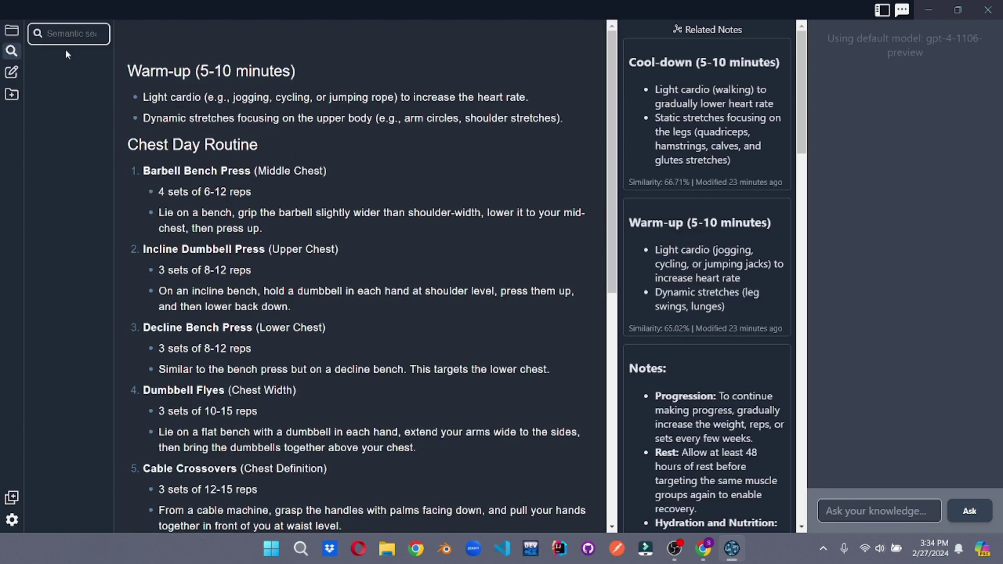
pyautogui.click(11, 71)
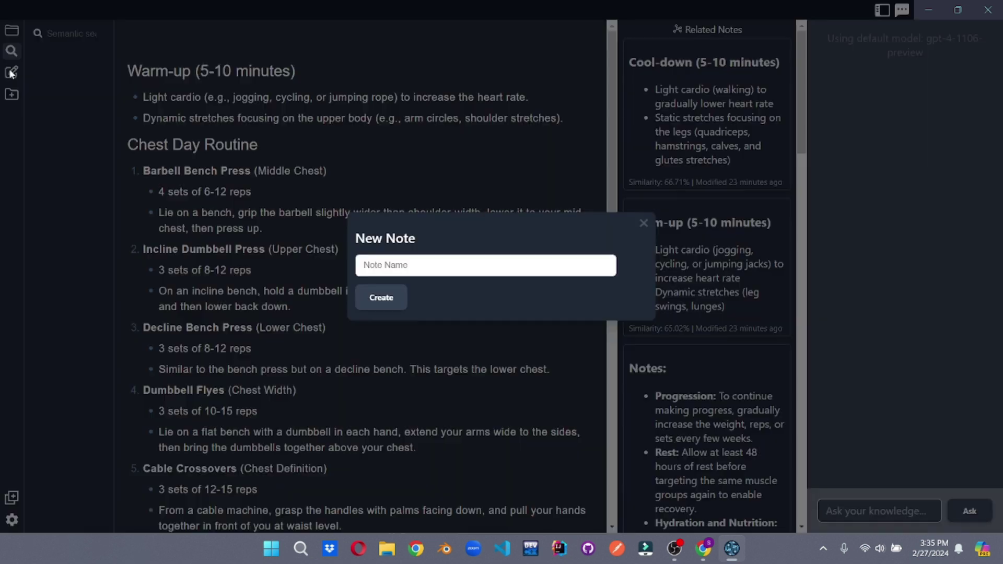
pyautogui.click(457, 270)
pyautogui.write('chest day 1')
pyautogui.click(384, 296)
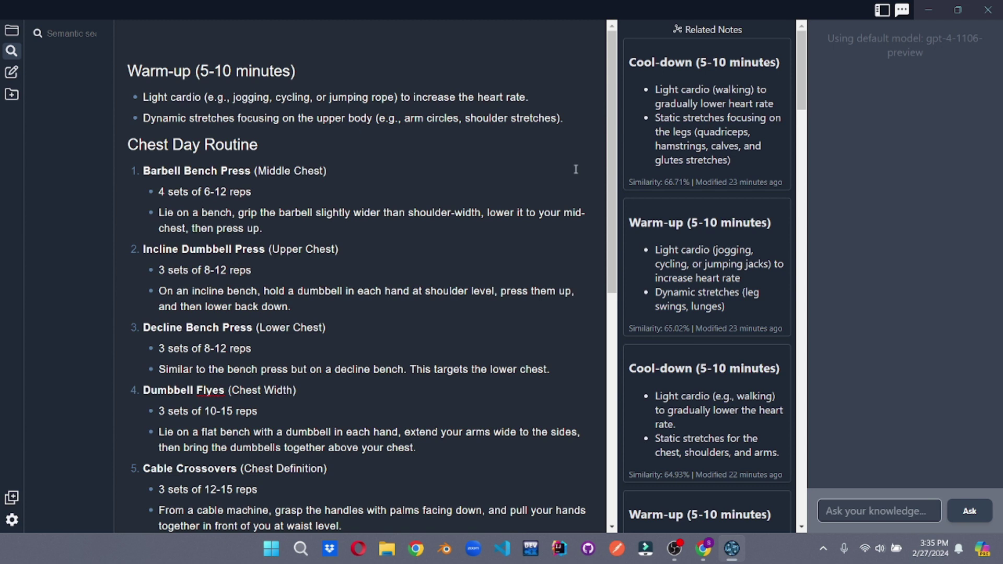
# Step: Scroll through the Chest Day note to compare it with its related notes
pyautogui.scroll(-15, 694, 208)
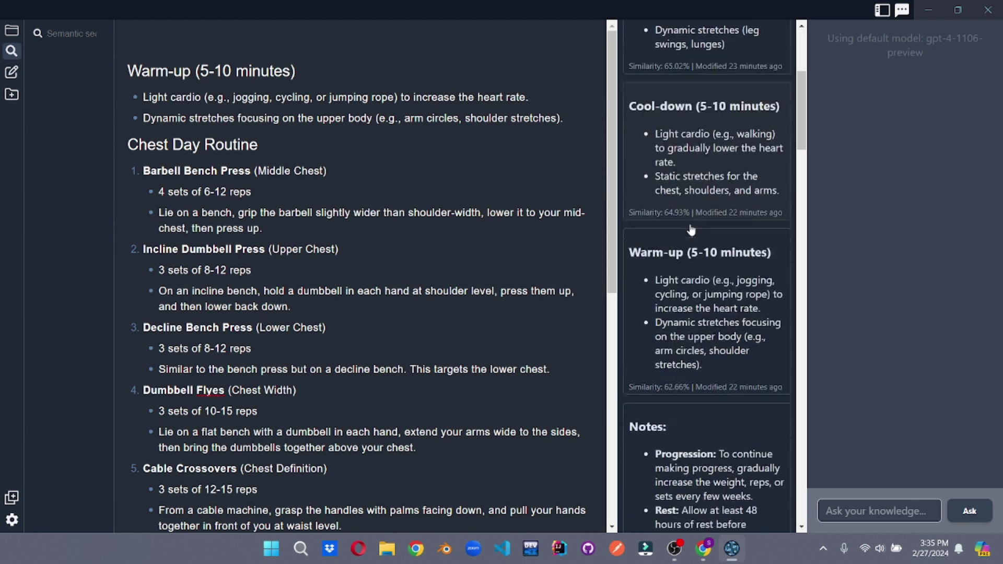
pyautogui.scroll(-2, 688, 234)
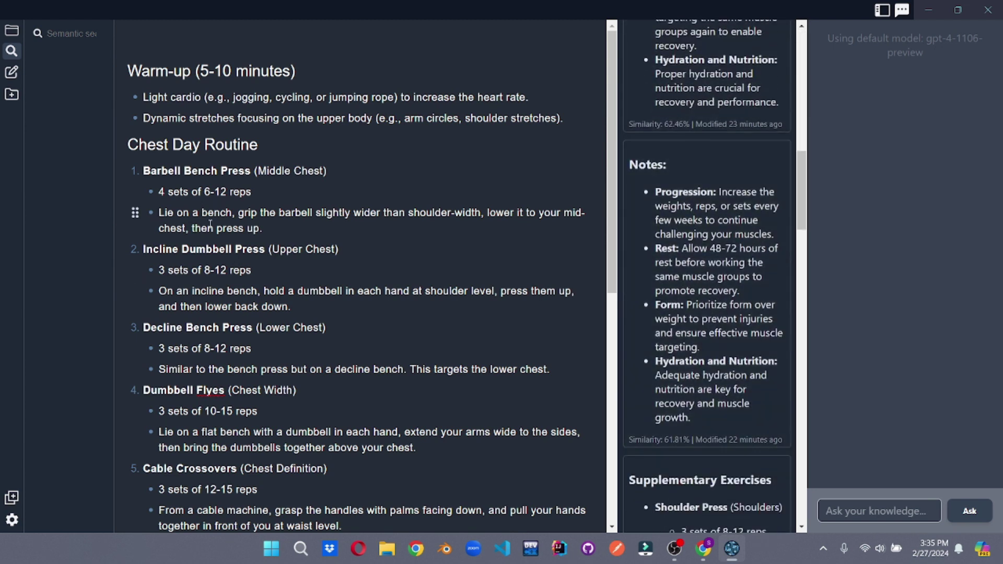
pyautogui.scroll(-8, 360, 282)
pyautogui.scroll(-5, 677, 375)
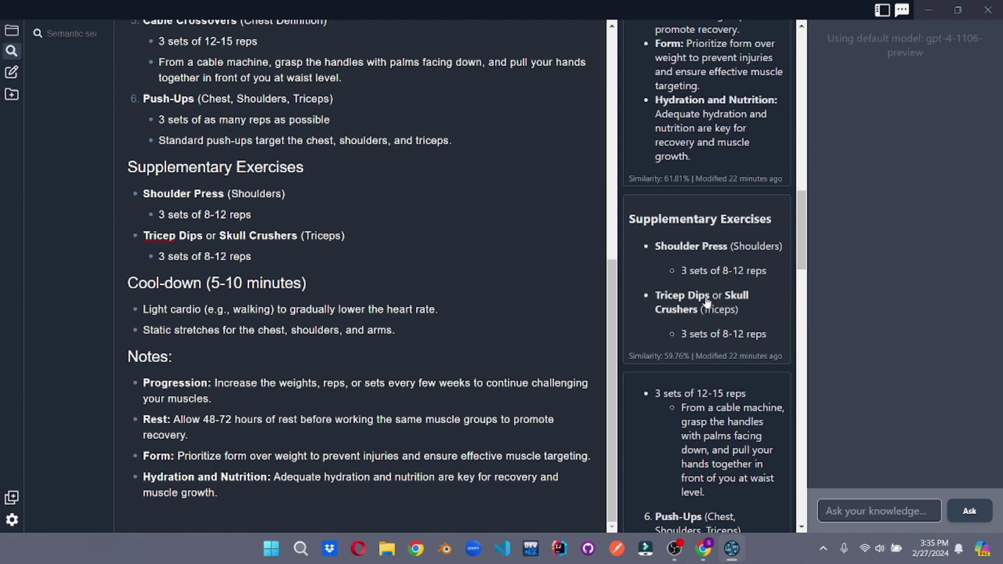
pyautogui.scroll(-2, 720, 297)
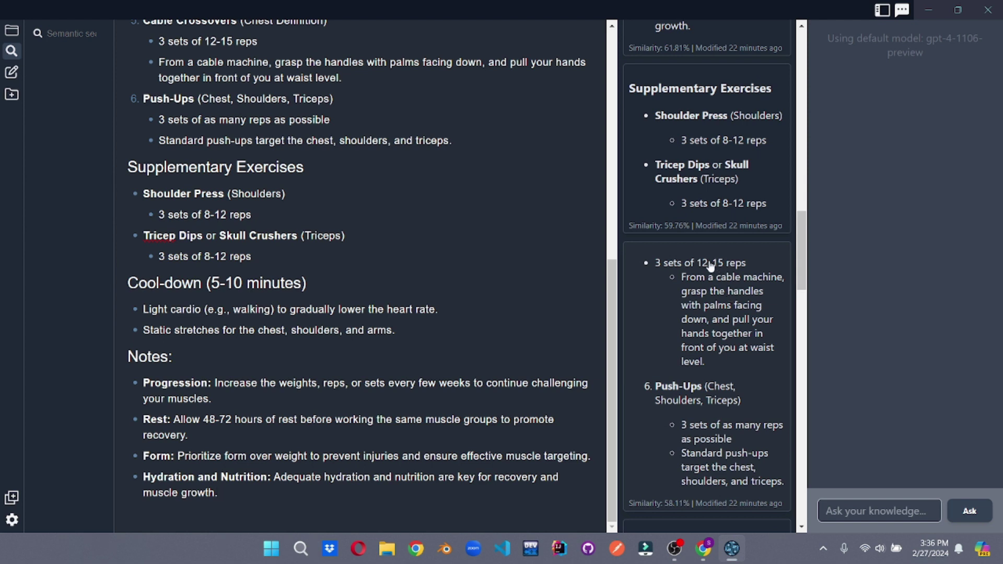
# Step: Start a new vault folder but cancel it, then switch Reor to full screen
pyautogui.scroll(8, 474, 289)
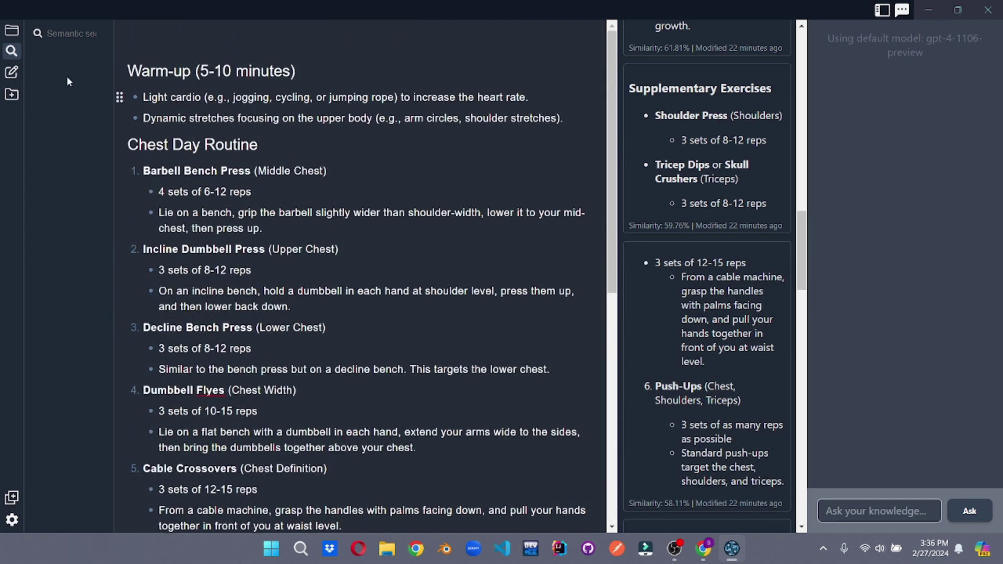
pyautogui.click(14, 97)
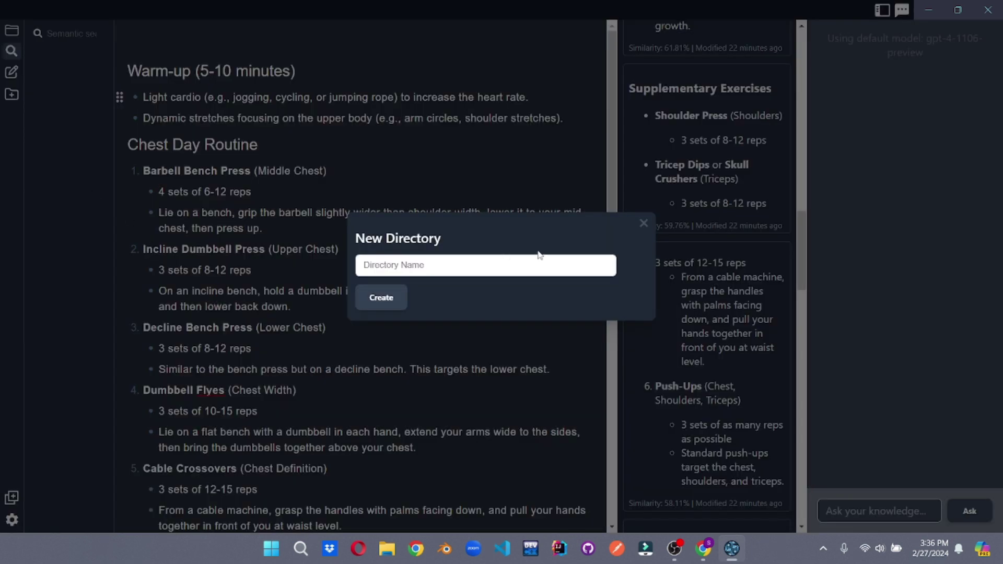
pyautogui.click(644, 223)
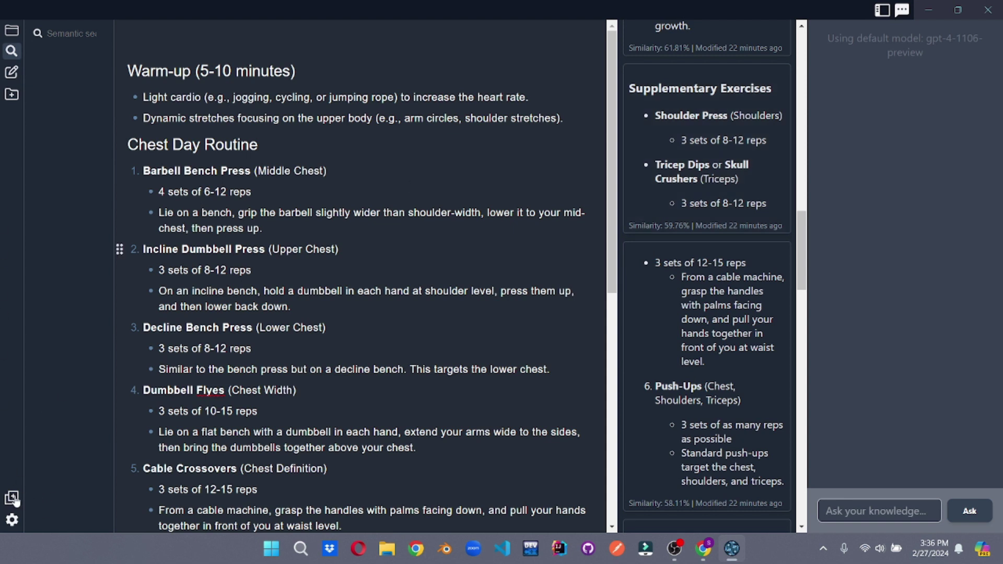
pyautogui.press('F11')
# Step: Review the gpt-4-1106-preview LLM, embedding model and RAG settings, leaving the note count at 15
pyautogui.click(12, 551)
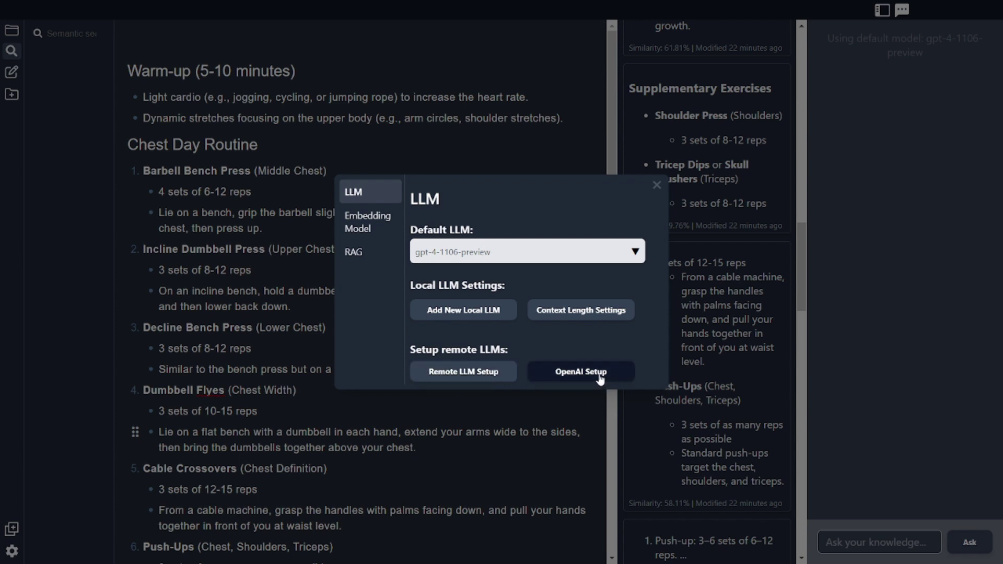
pyautogui.click(360, 235)
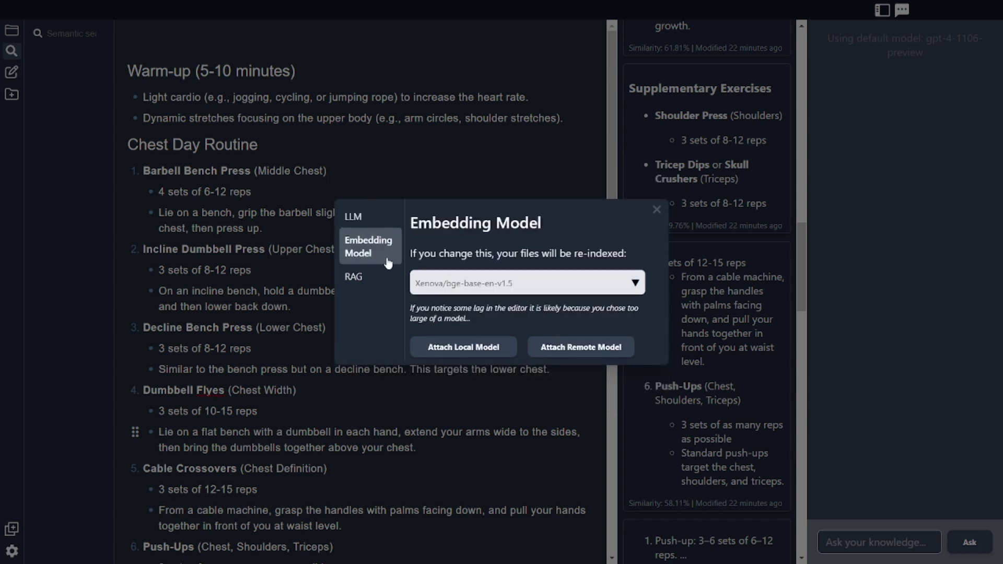
pyautogui.click(355, 277)
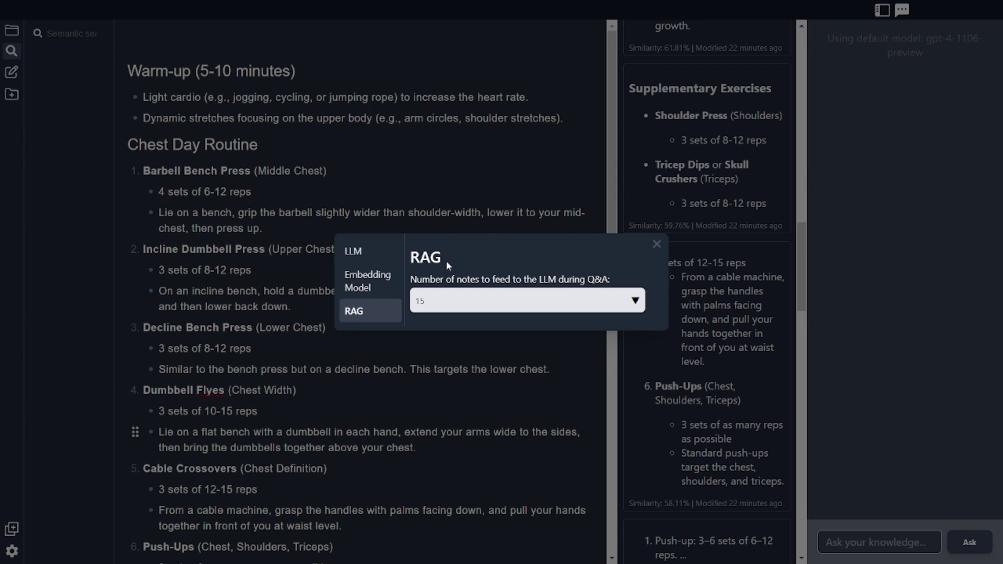
pyautogui.click(577, 291)
pyautogui.scroll(-5, 557, 374)
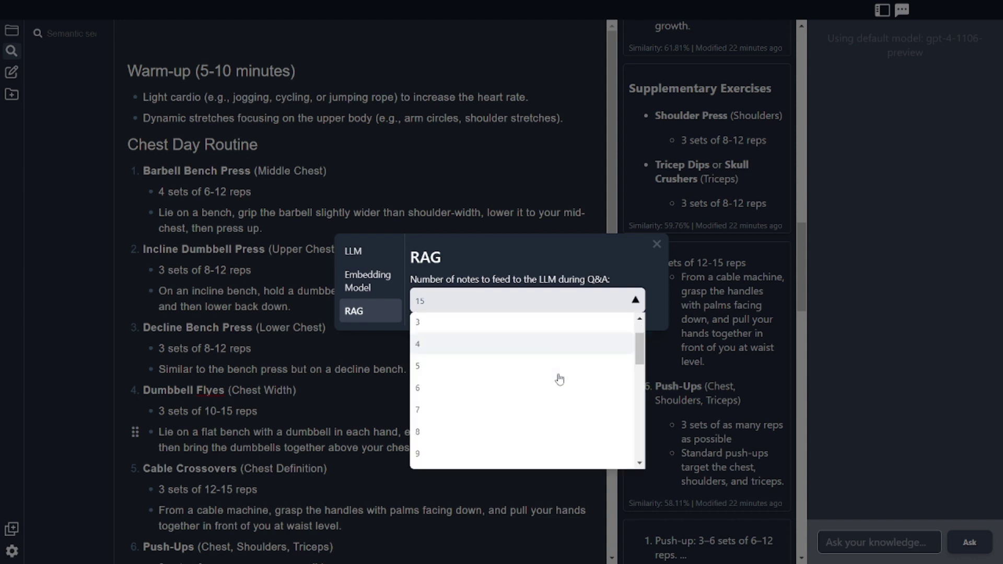
pyautogui.scroll(6, 470, 441)
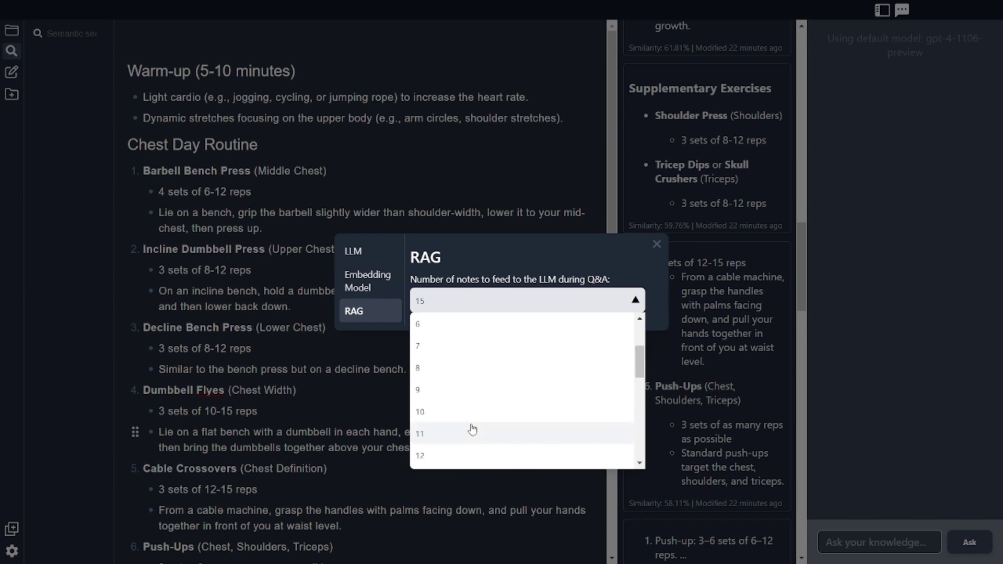
pyautogui.scroll(3, 470, 425)
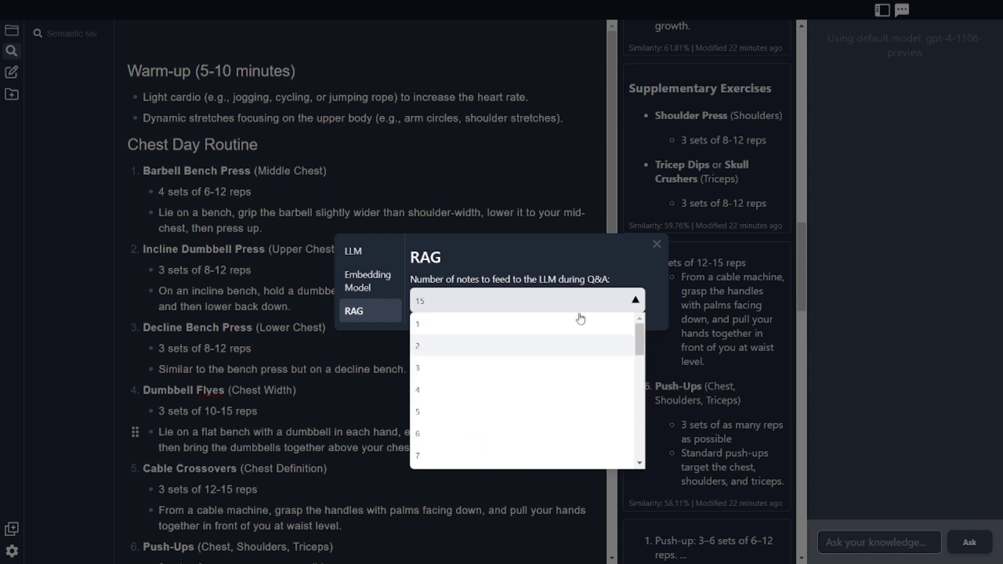
pyautogui.click(554, 233)
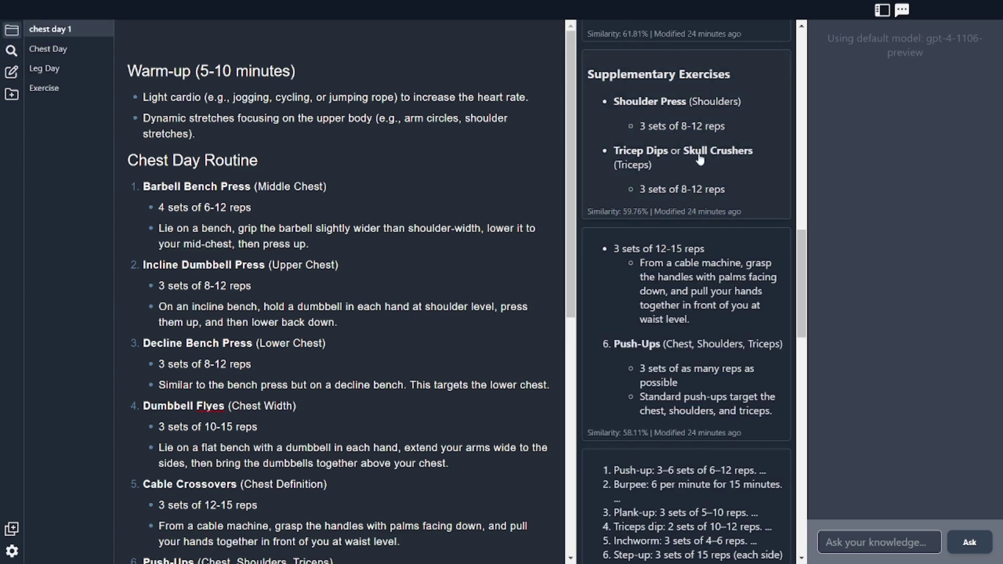
# Step: Ask the notes chat 'how can i strengthen my thighs'
pyautogui.click(869, 542)
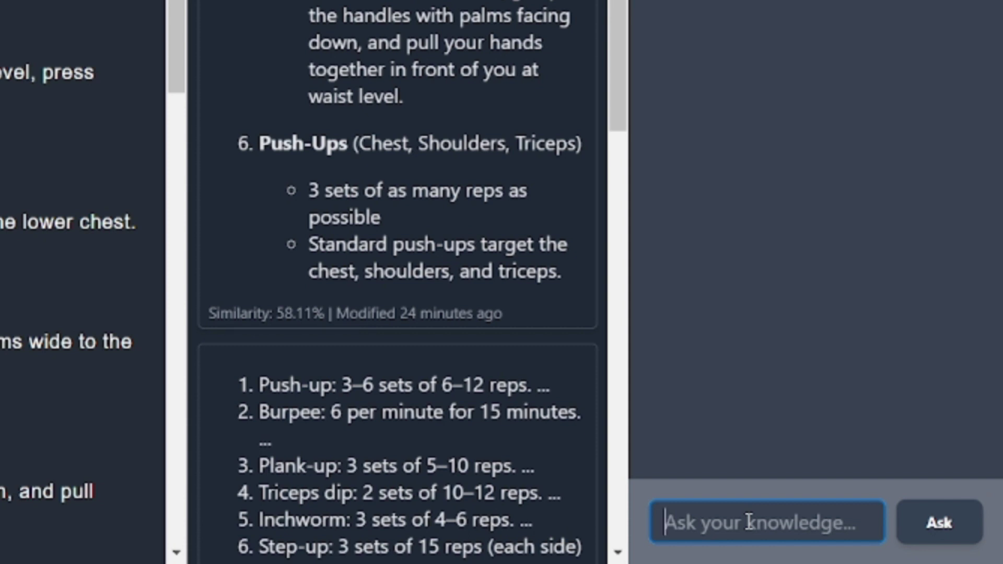
pyautogui.write('how can i strengthen my thighs')
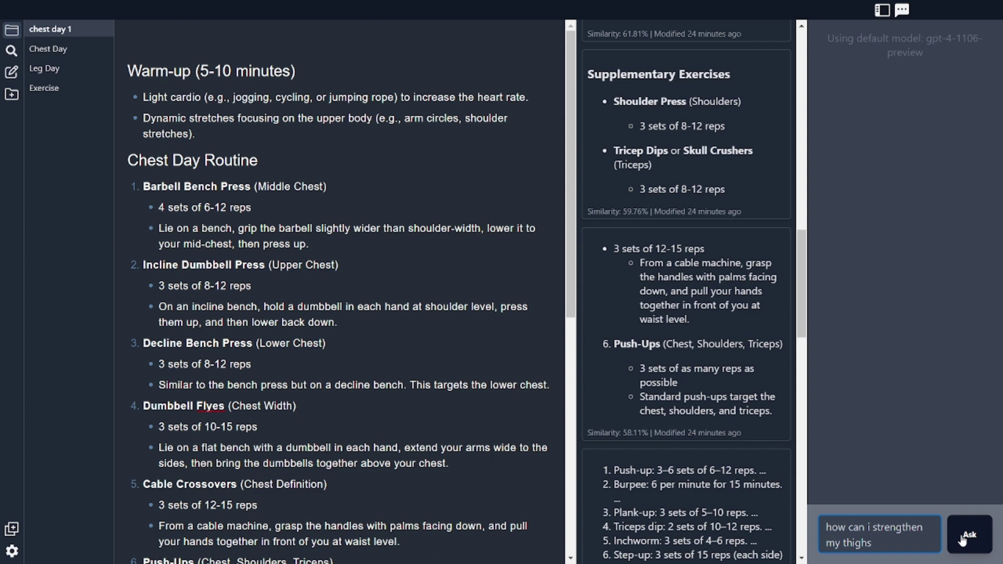
pyautogui.click(962, 540)
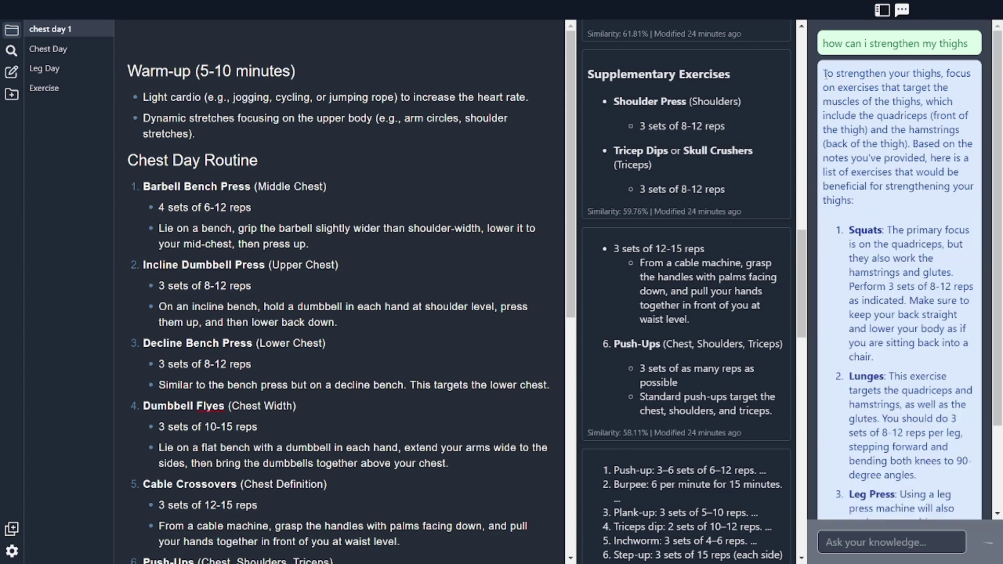
# Step: Read through the chat's answer listing thigh exercises such as Glute Bridges
pyautogui.moveTo(822, 73); pyautogui.dragTo(929, 99)
pyautogui.scroll(-2, 882, 178)
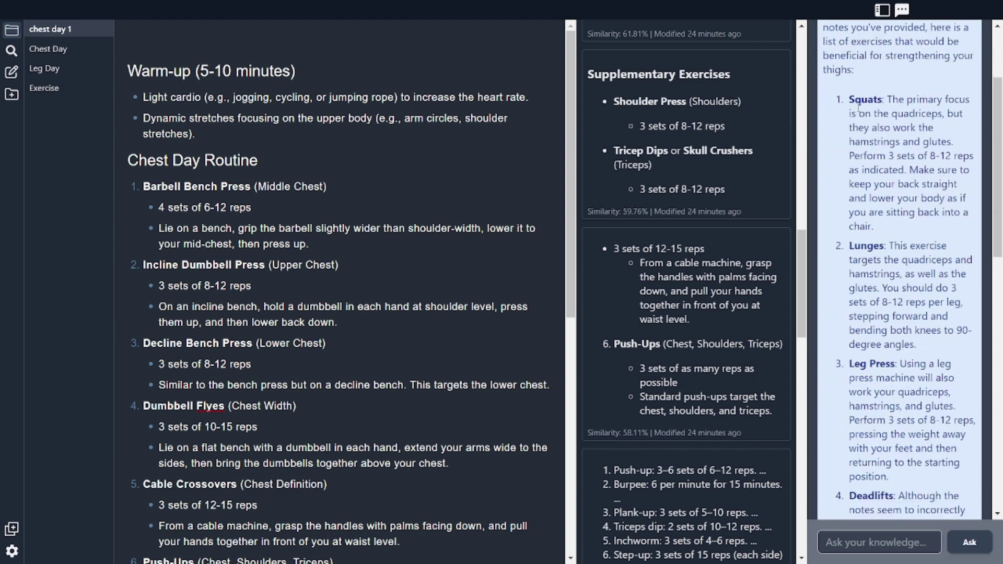
pyautogui.scroll(-4, 872, 121)
pyautogui.scroll(-1, 872, 121)
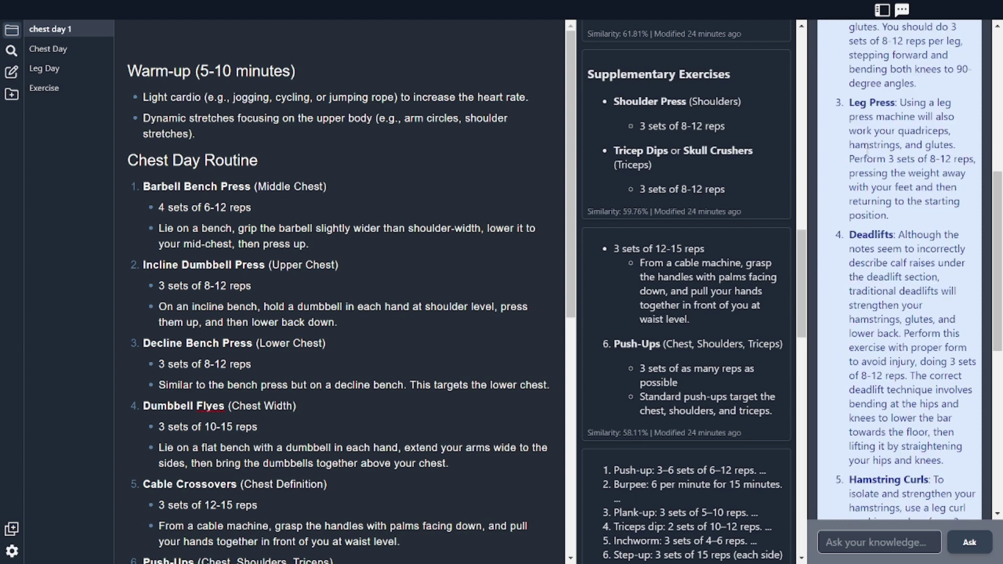
pyautogui.scroll(-1, 867, 158)
pyautogui.scroll(-3, 870, 185)
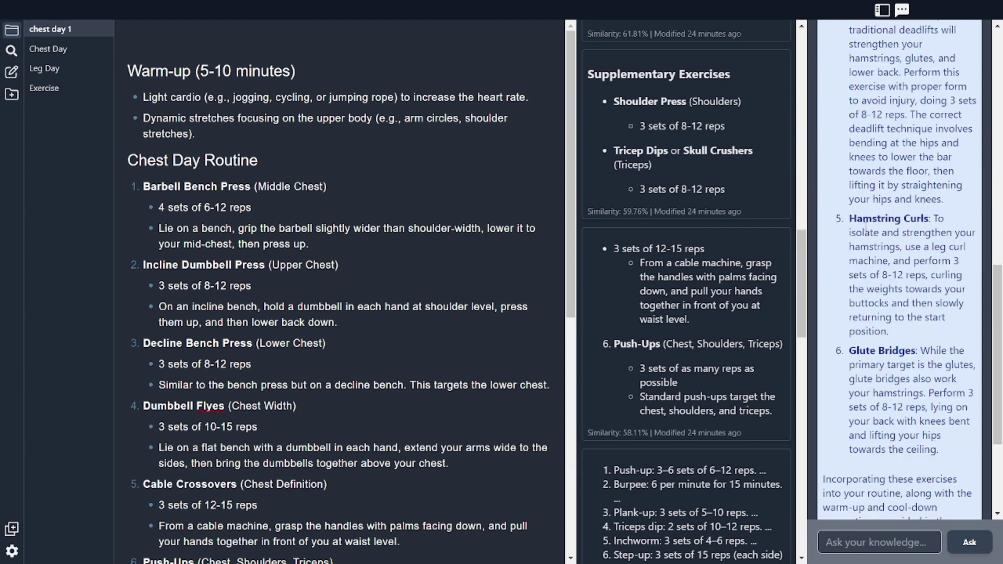
pyautogui.scroll(-2, 901, 219)
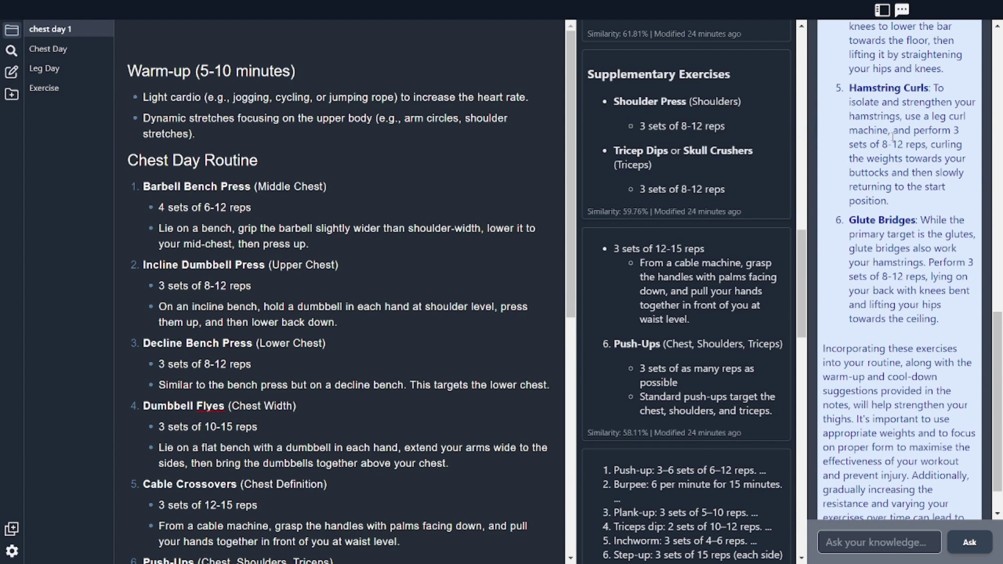
pyautogui.scroll(2, 892, 137)
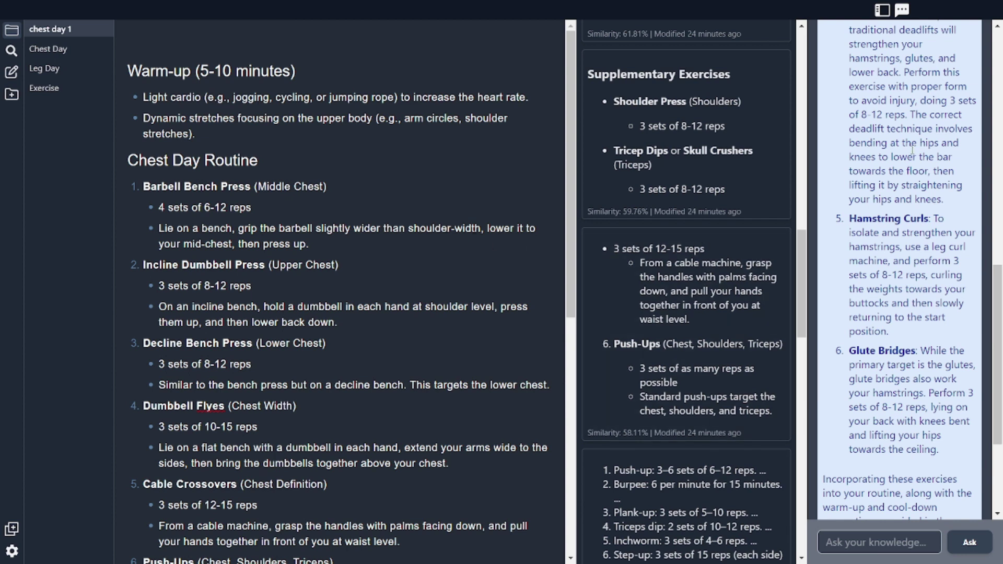
pyautogui.scroll(5, 905, 159)
pyautogui.scroll(-8, 905, 159)
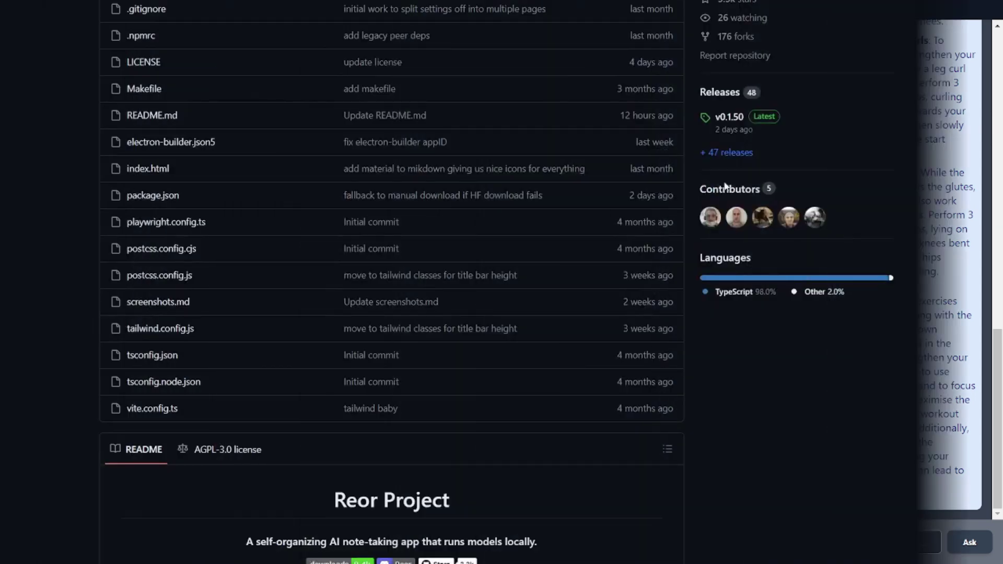
# Step: Read down the reorproject/reor README, highlighting the self-organizing heading phrase, then return to the top
pyautogui.scroll(-8, 725, 186)
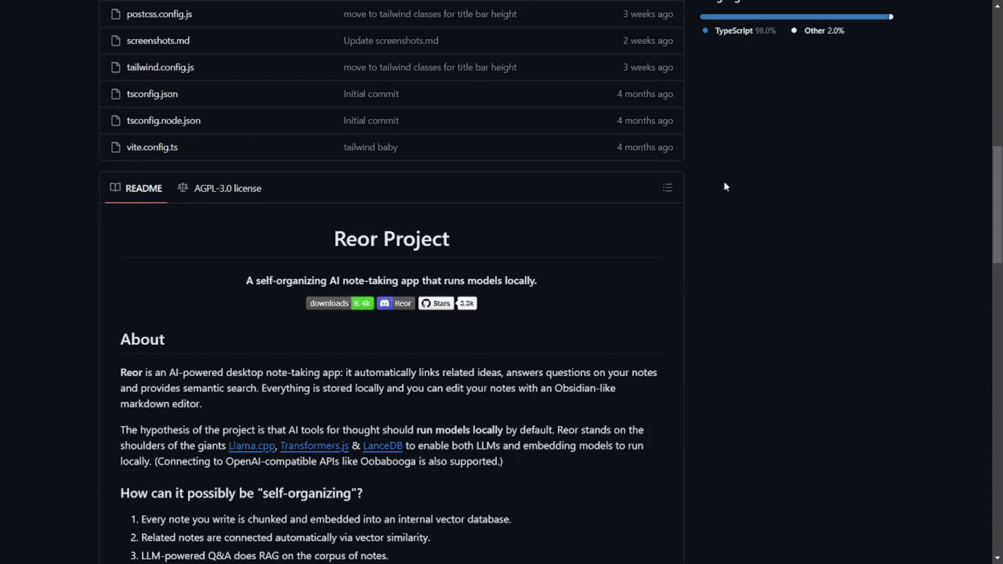
pyautogui.scroll(-3, 724, 184)
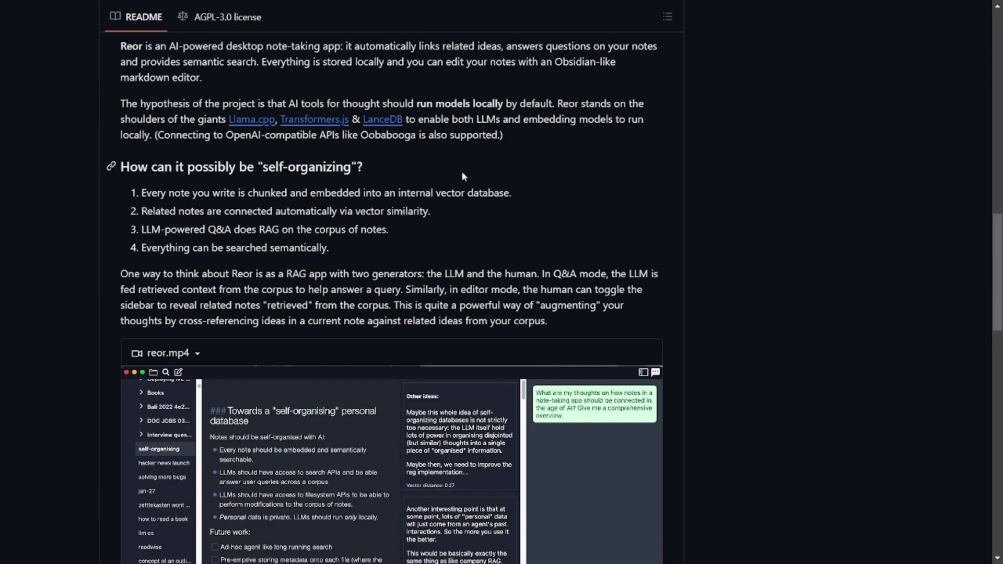
pyautogui.moveTo(260, 166); pyautogui.dragTo(362, 167)
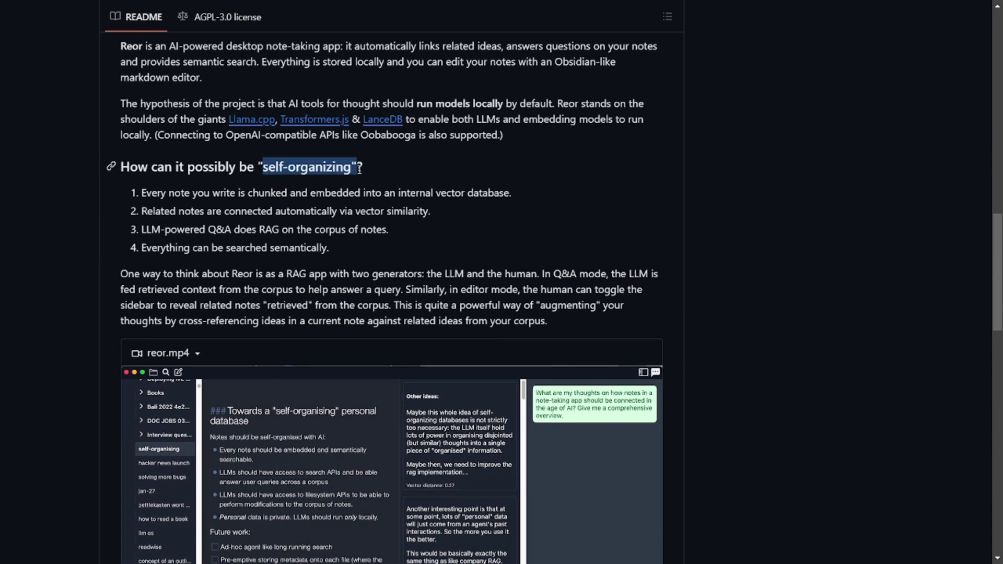
pyautogui.click(408, 167)
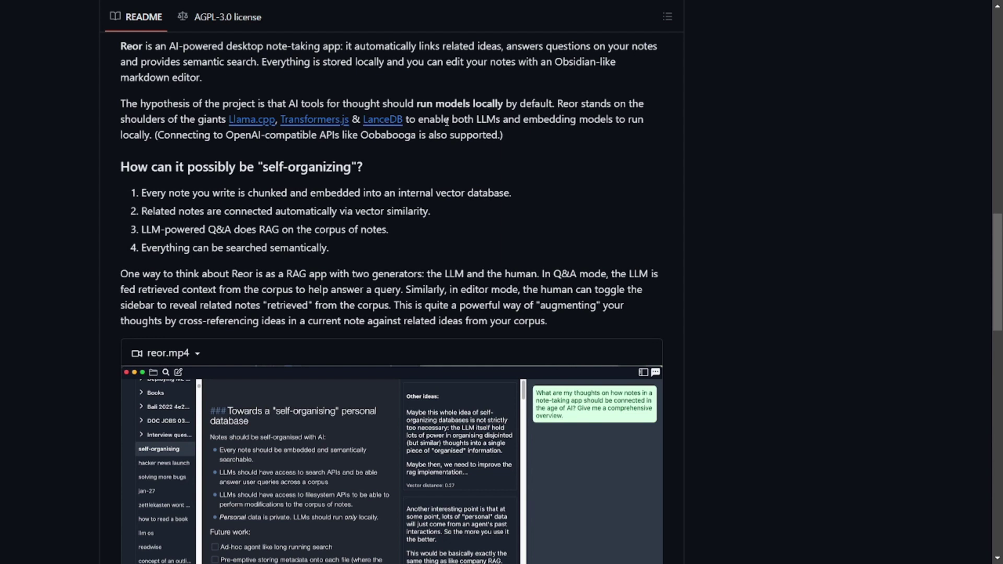
pyautogui.scroll(-1, 455, 151)
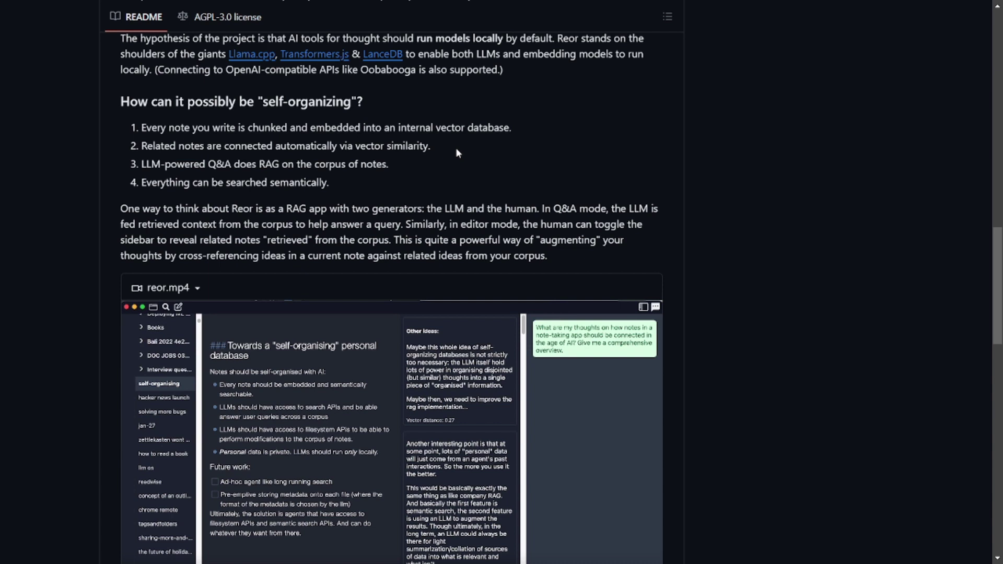
pyautogui.scroll(-10, 456, 153)
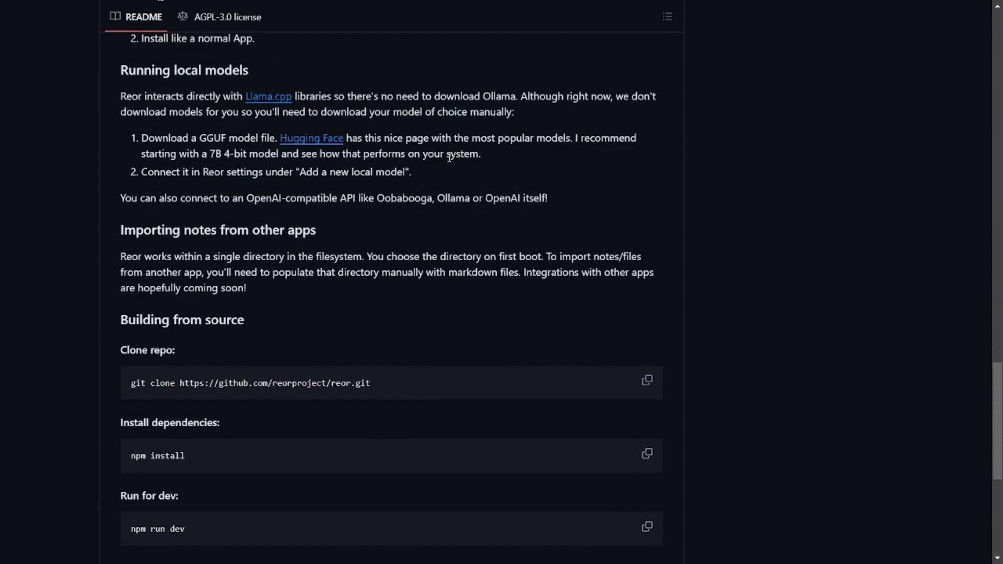
pyautogui.scroll(-1, 449, 158)
pyautogui.scroll(15, 449, 161)
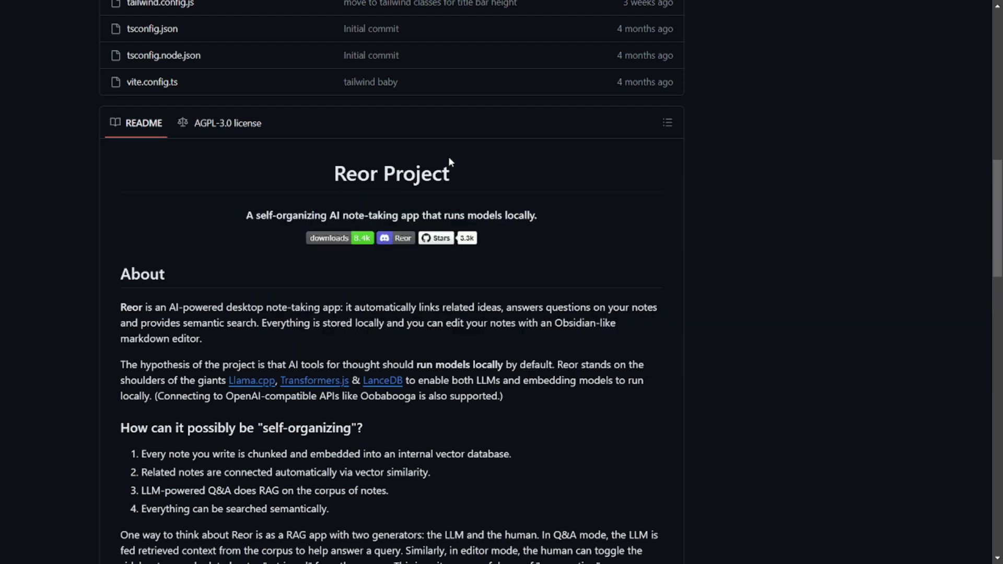
pyautogui.scroll(10, 448, 159)
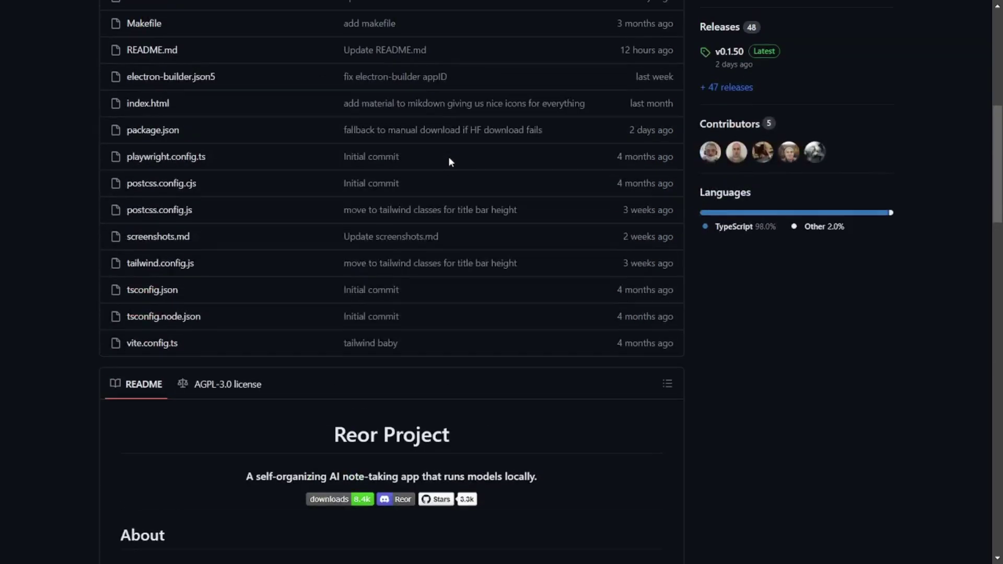
pyautogui.scroll(2, 447, 156)
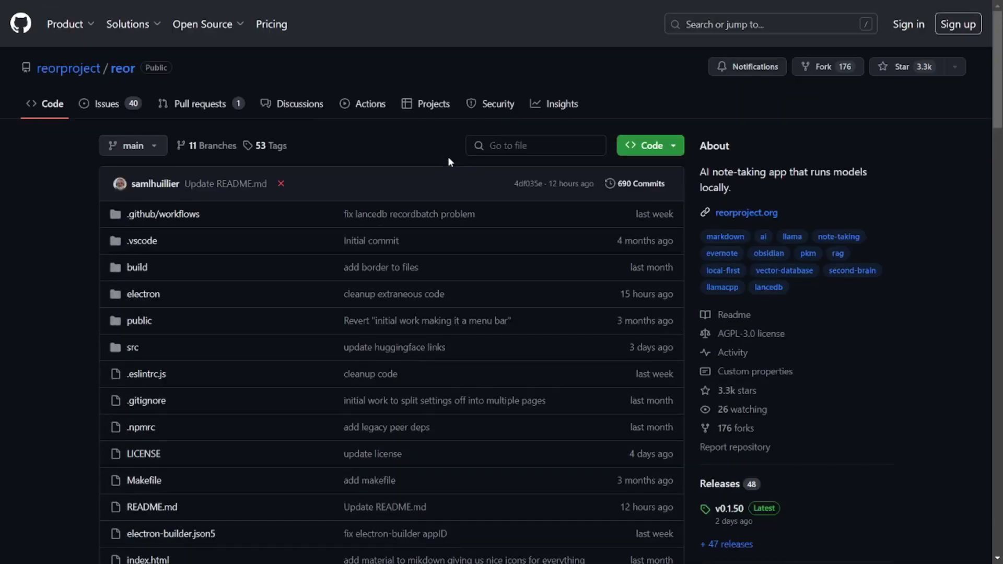